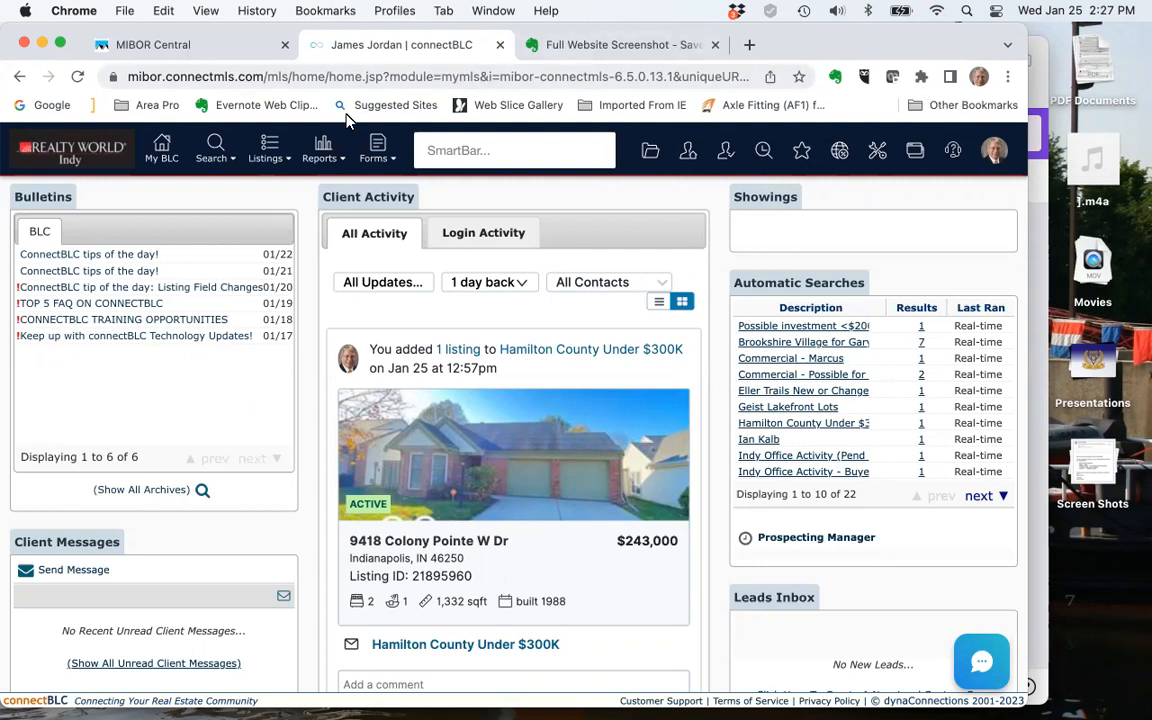
# Open a general search for residential properties
pyautogui.moveTo(215, 152)
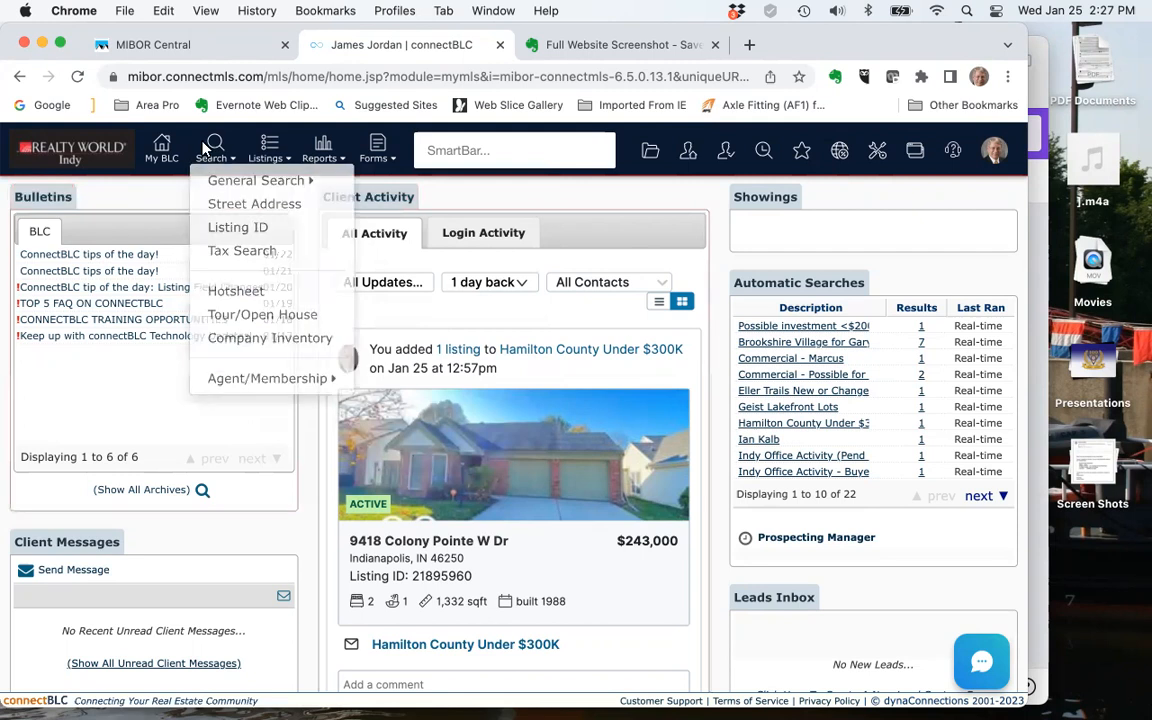
pyautogui.moveTo(235, 190)
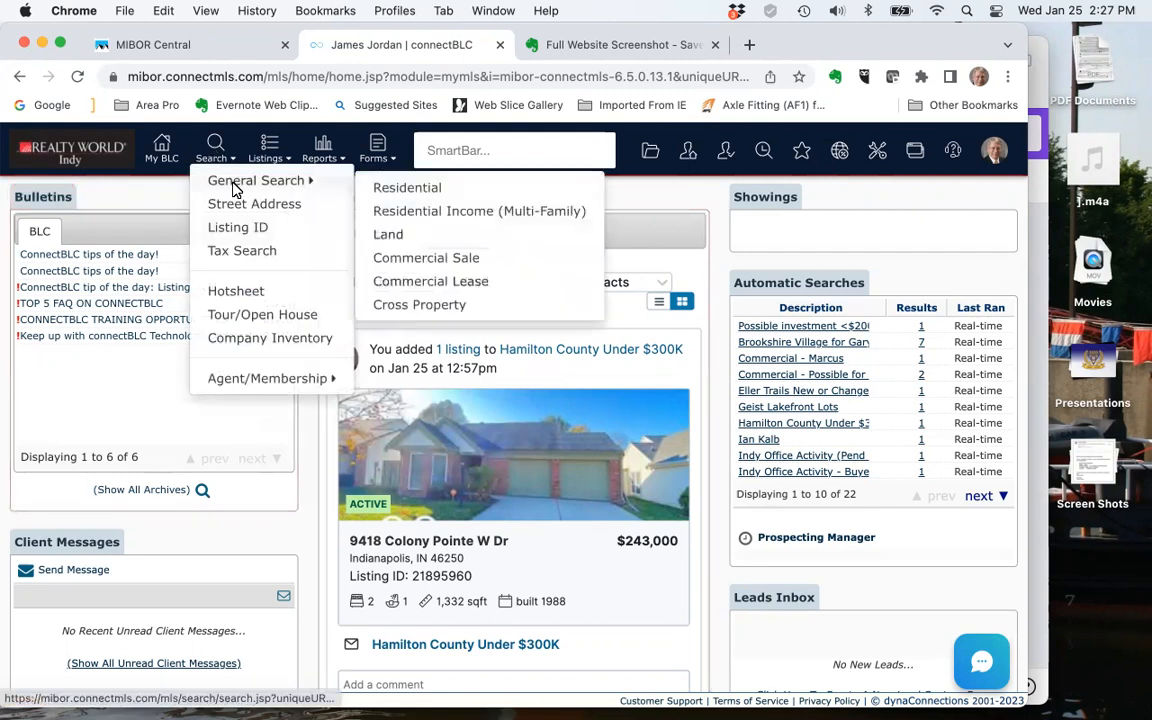
pyautogui.click(408, 190)
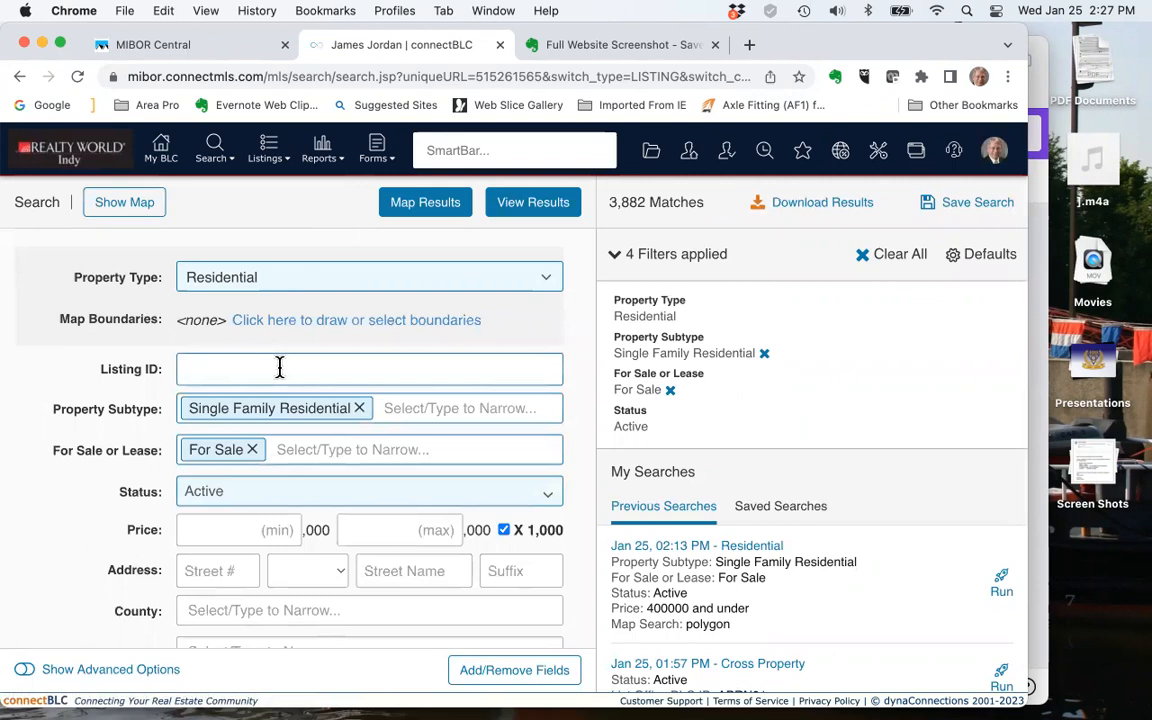
# Limit the residential search to a maximum price of 400 thousand
pyautogui.scroll(-3, 280, 368)
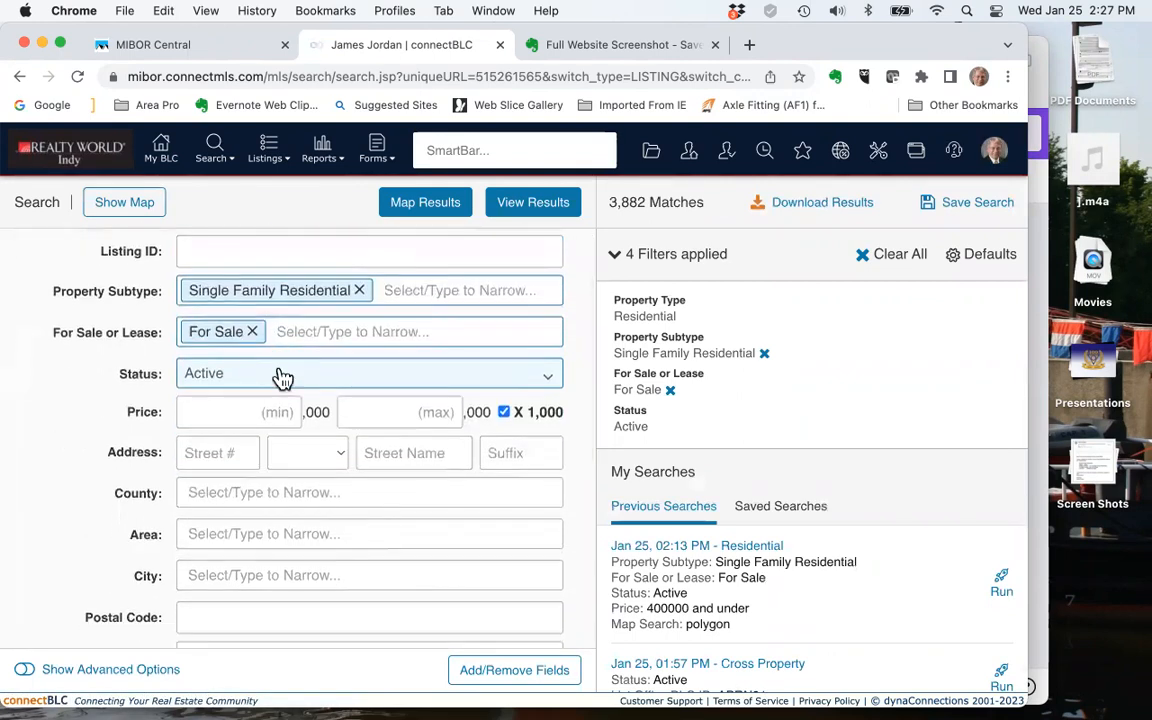
pyautogui.scroll(3, 283, 377)
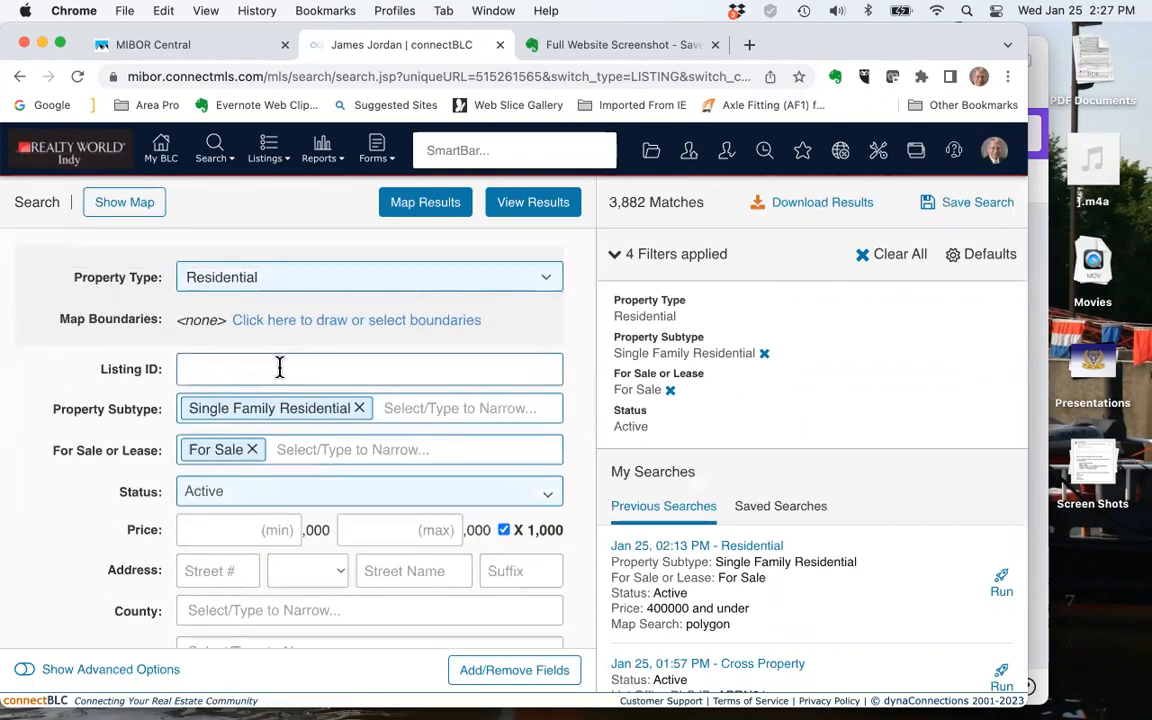
pyautogui.click(420, 530)
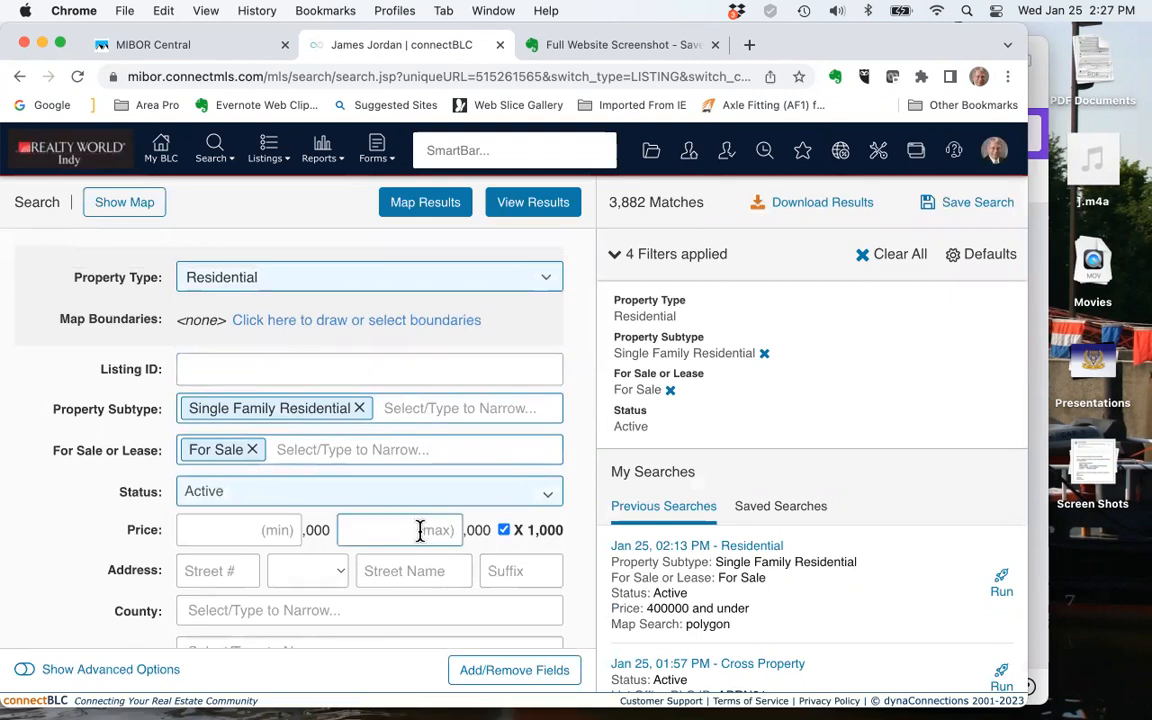
pyautogui.write('400')
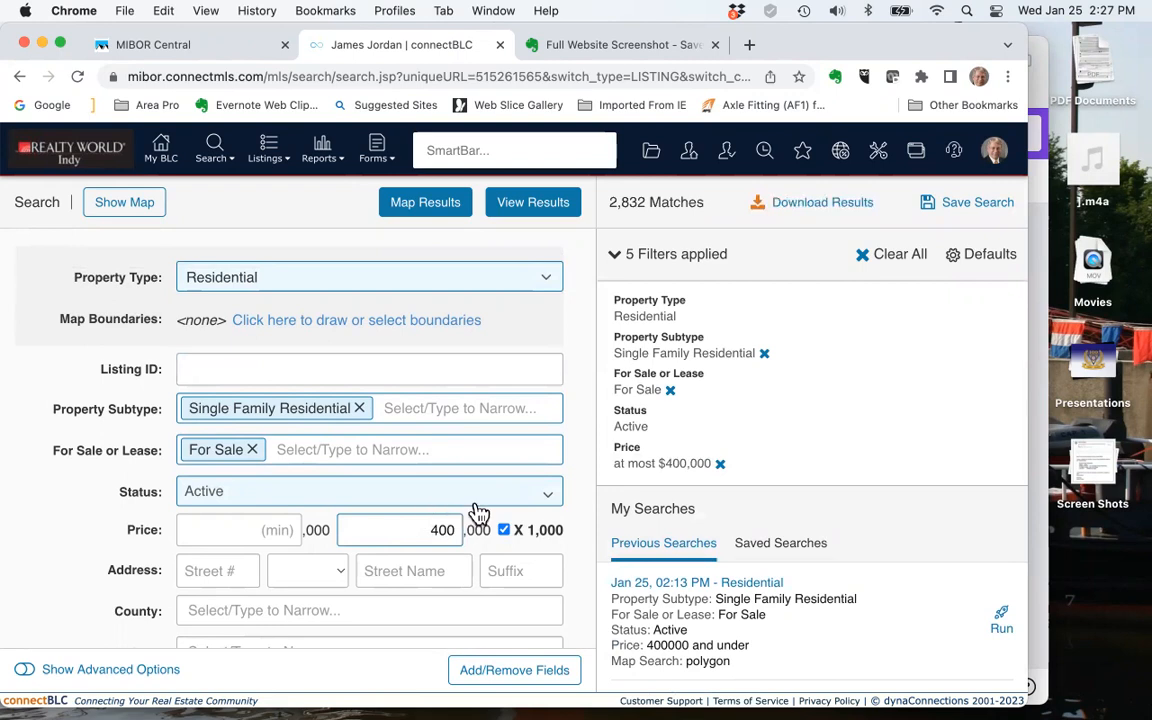
# Review the listing status options and the remaining location and property criteria in the search form
pyautogui.click(479, 500)
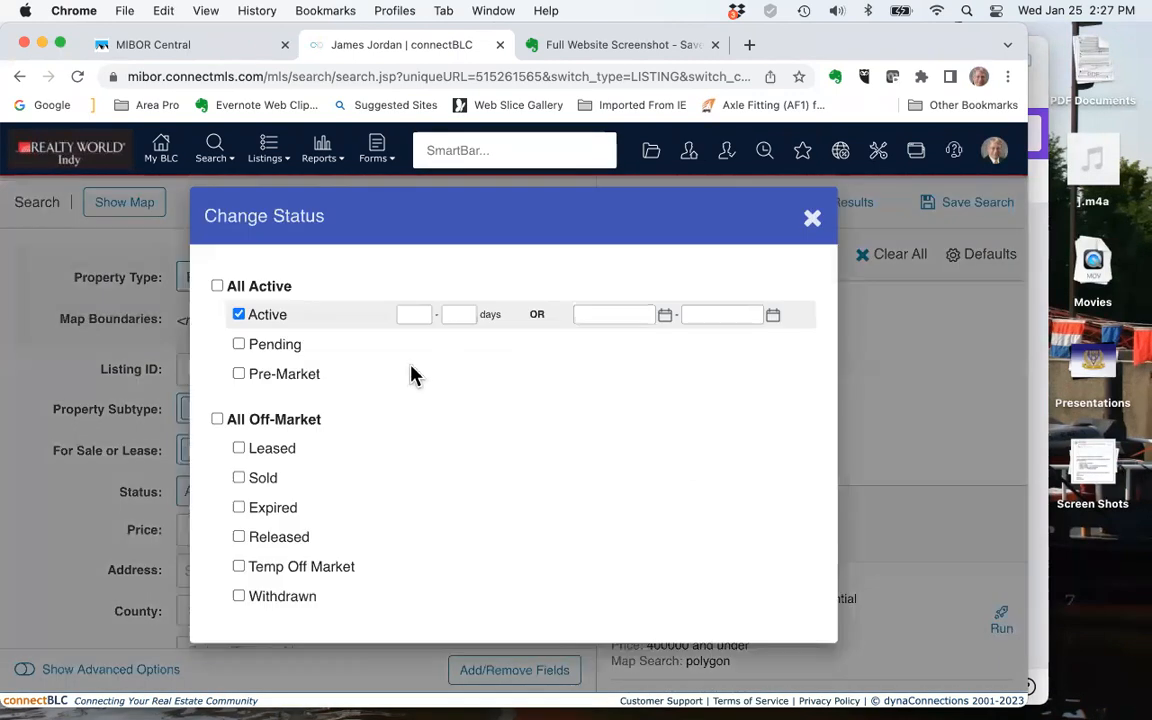
pyautogui.click(813, 224)
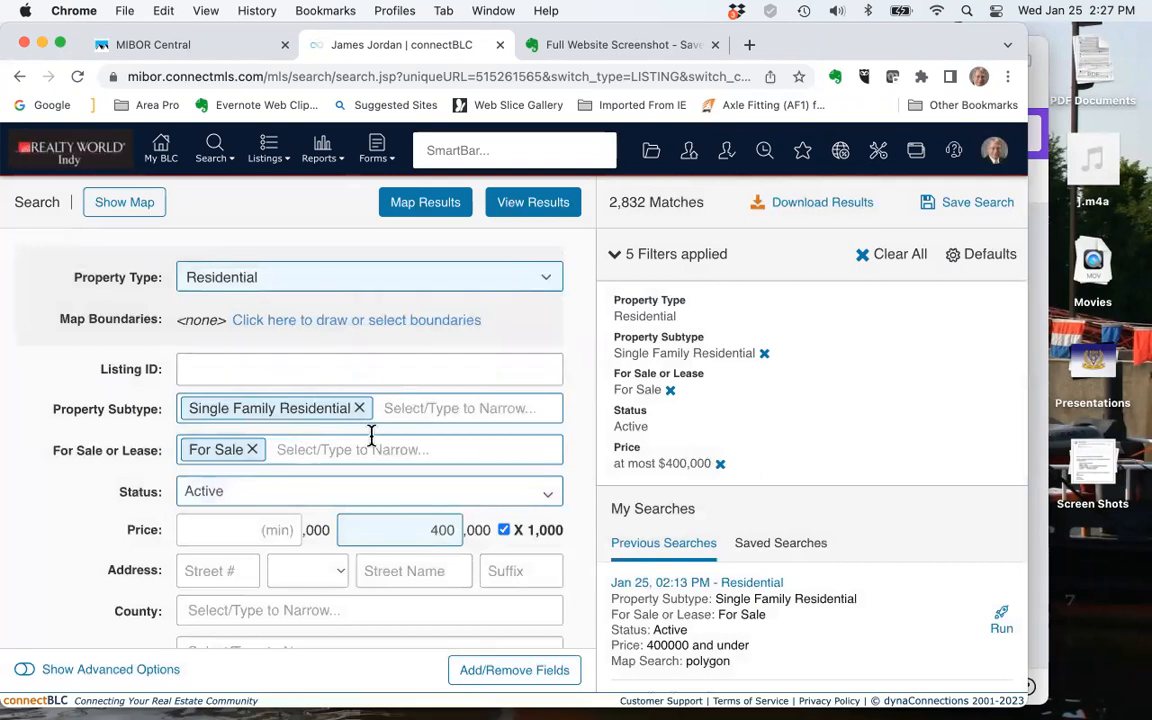
pyautogui.scroll(-5, 372, 436)
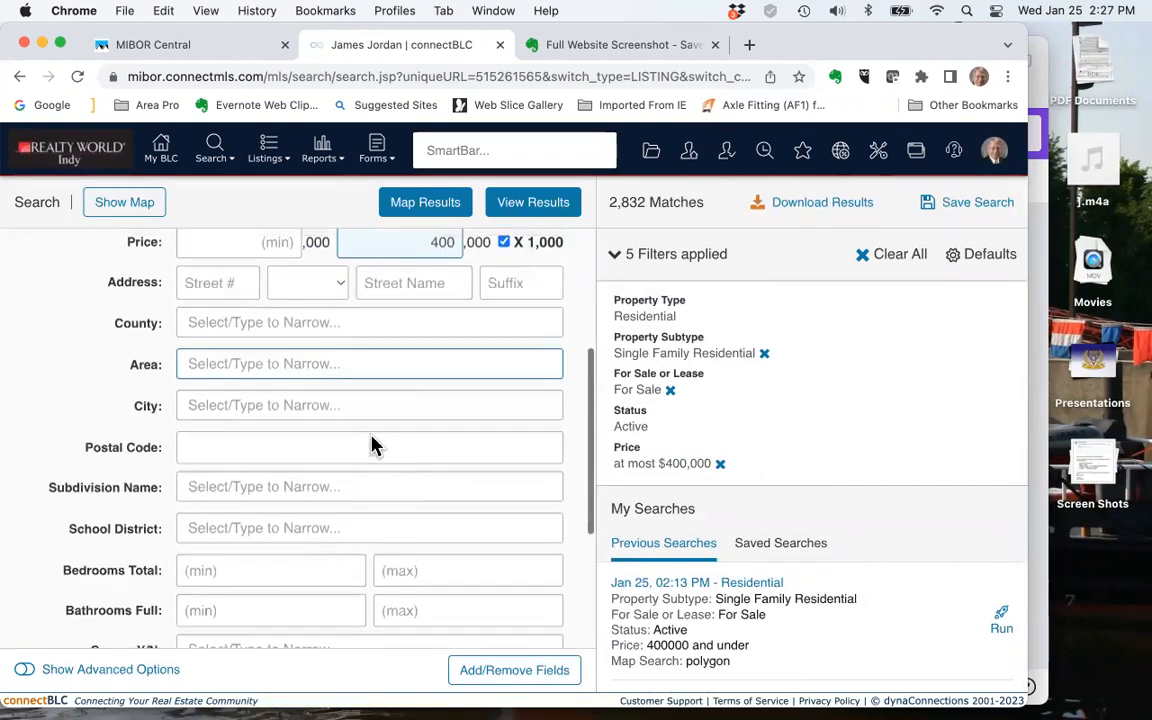
pyautogui.scroll(5, 373, 440)
pyautogui.scroll(-3, 373, 440)
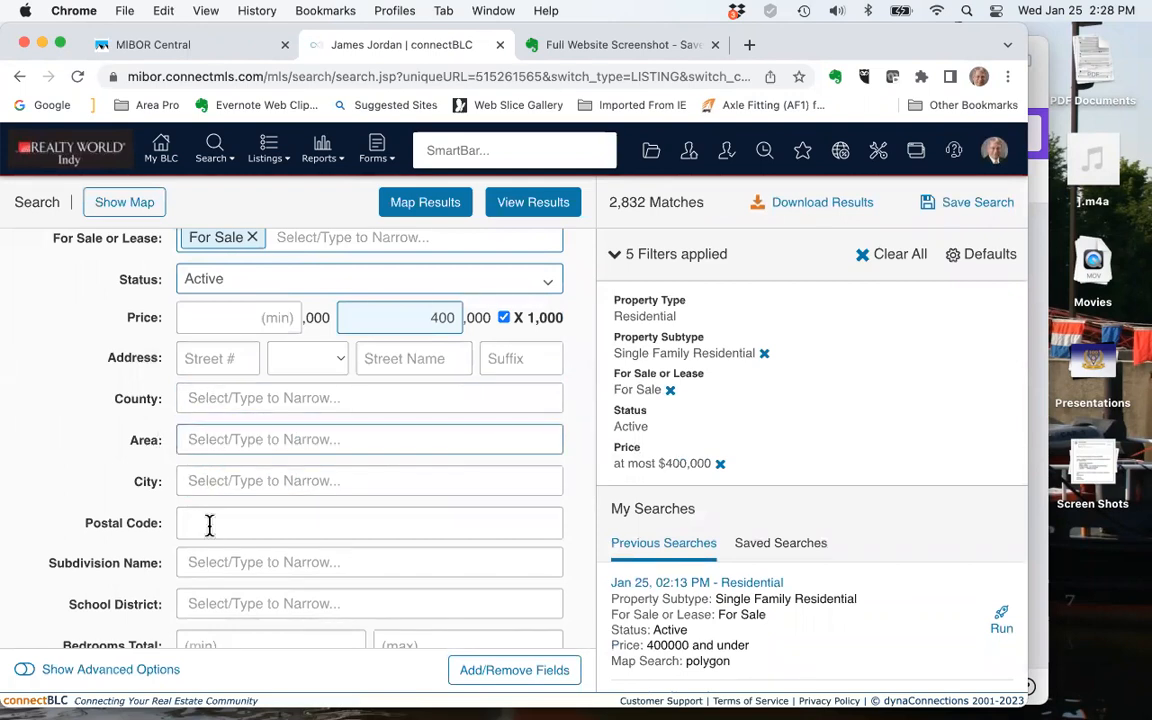
pyautogui.scroll(3, 231, 465)
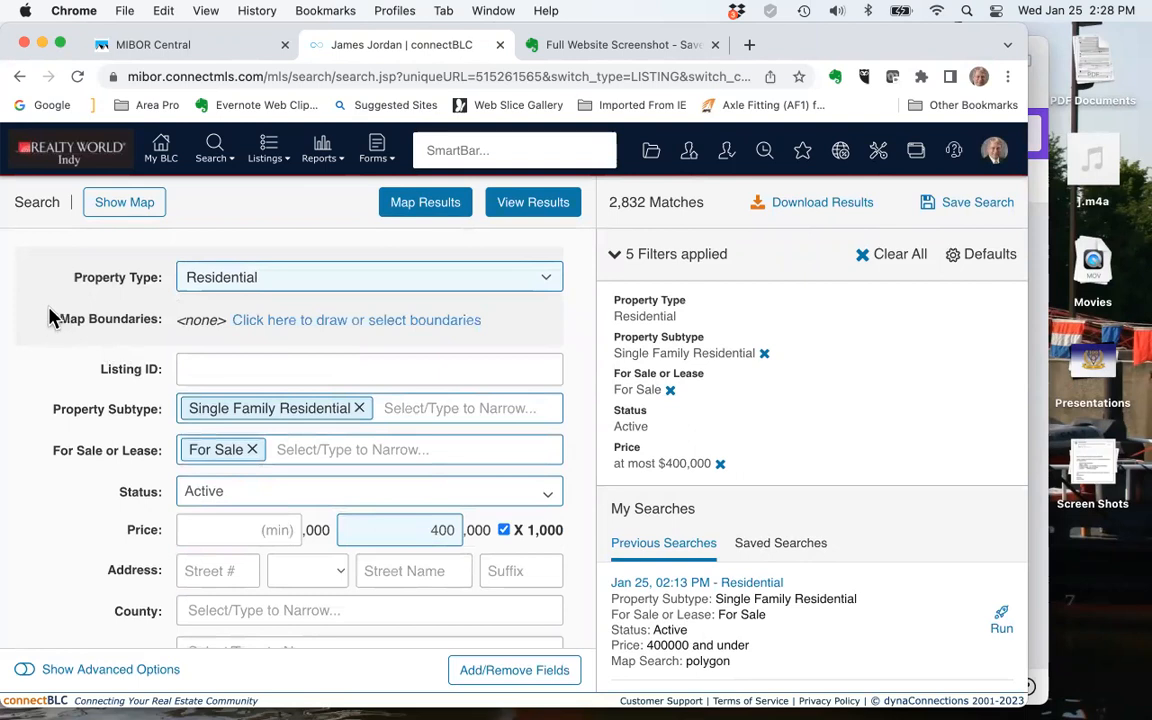
# Open the map for defining search boundaries and centre it on Indianapolis Sailing Club
pyautogui.click(350, 321)
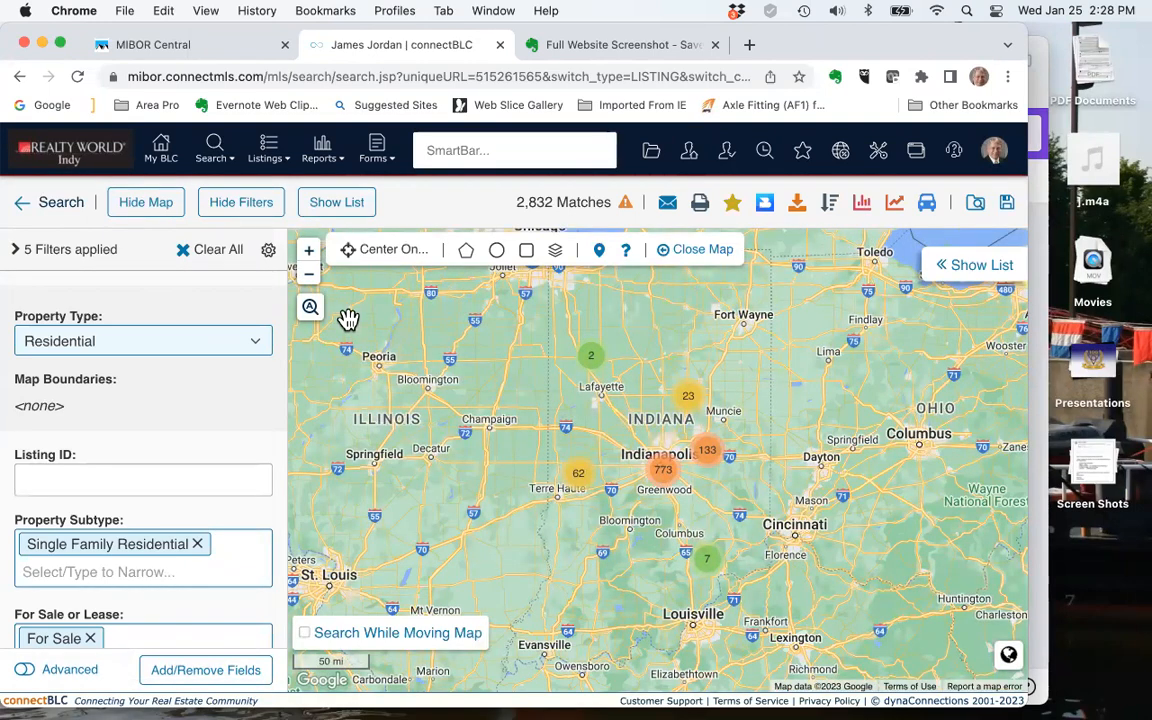
pyautogui.click(310, 256)
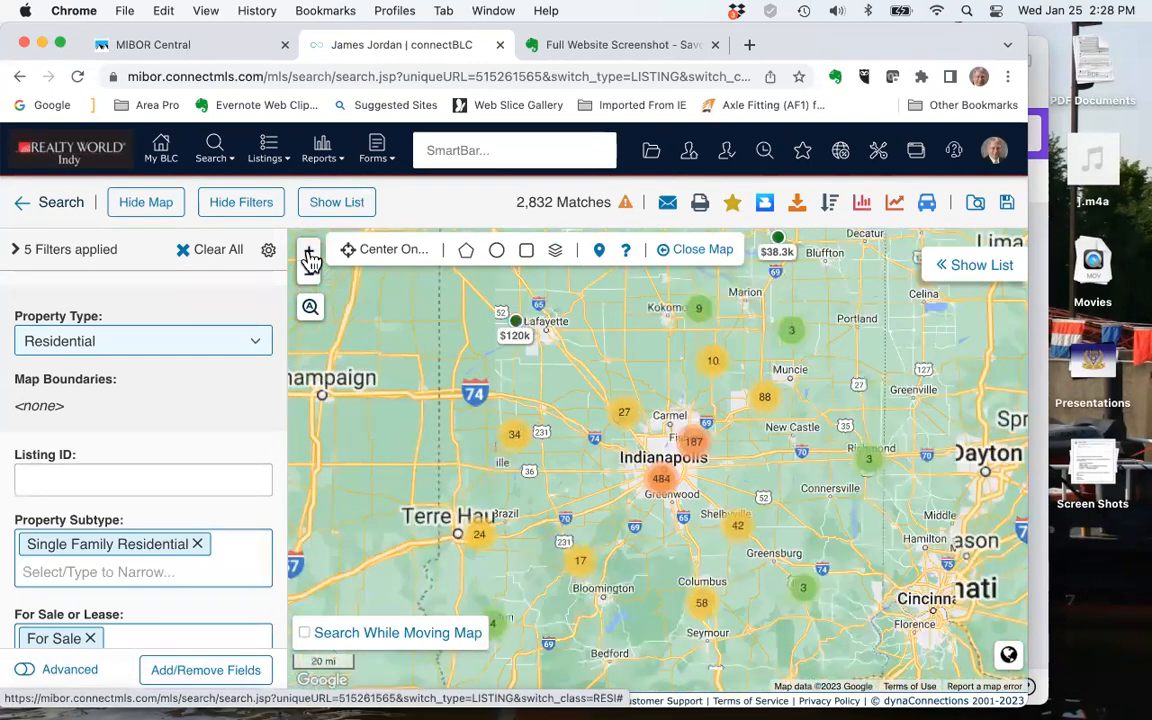
pyautogui.click(310, 256)
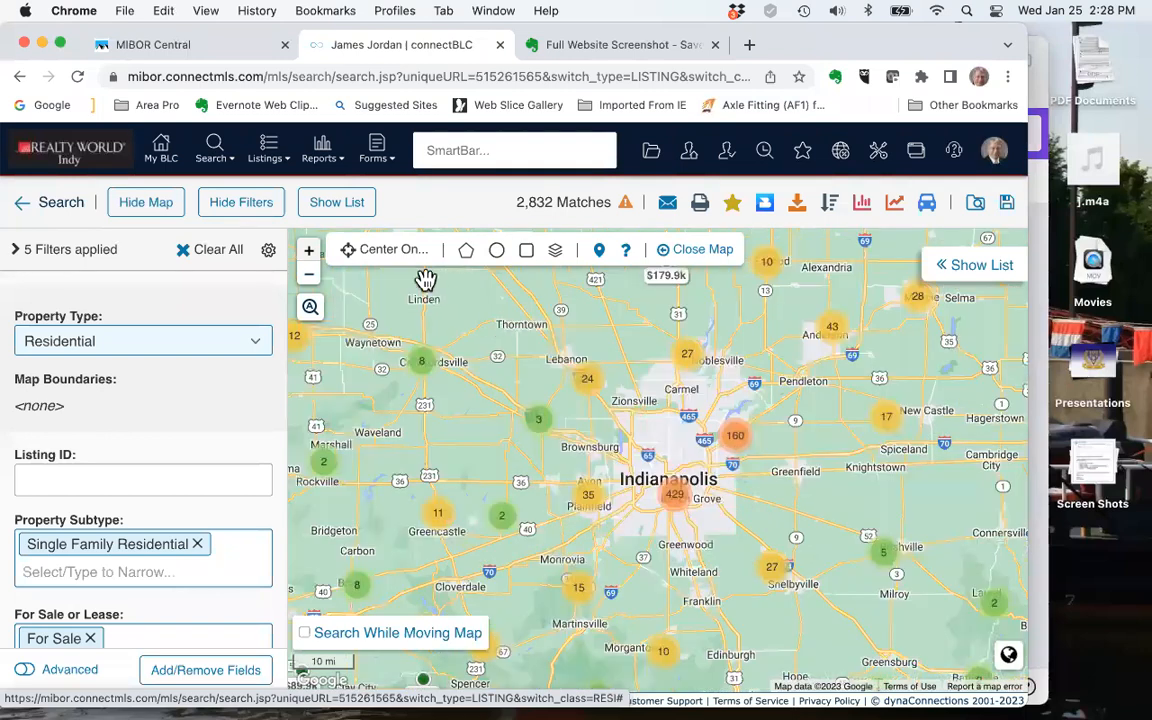
pyautogui.click(362, 250)
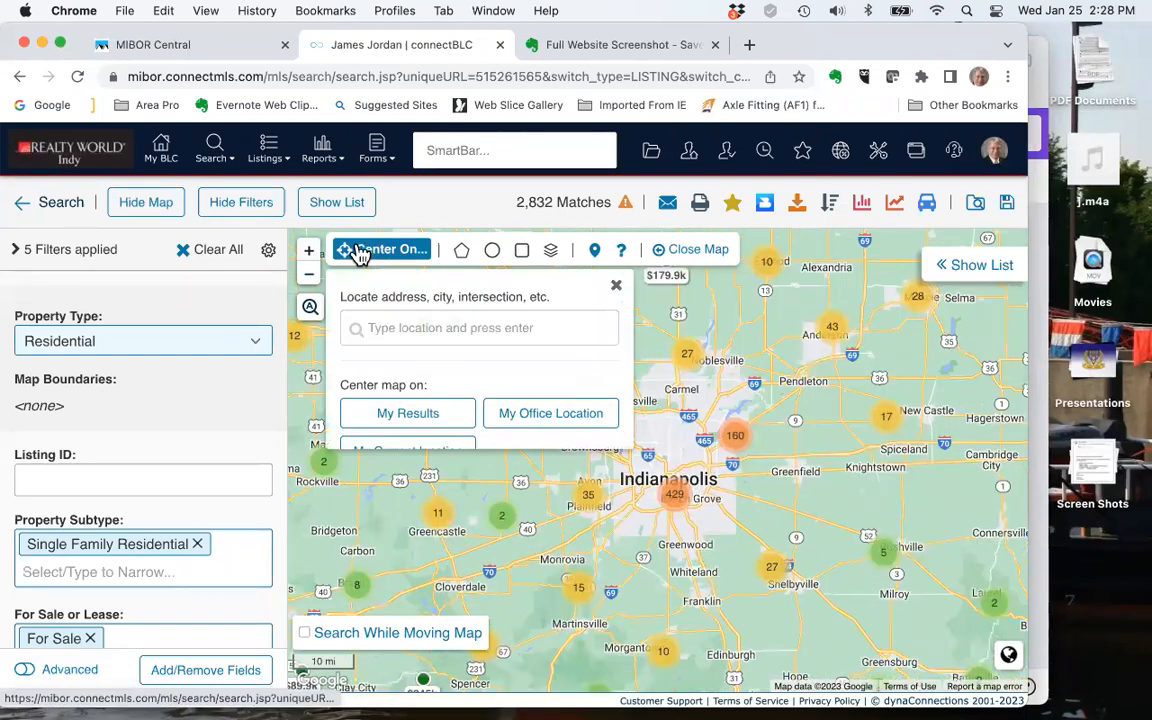
pyautogui.click(381, 329)
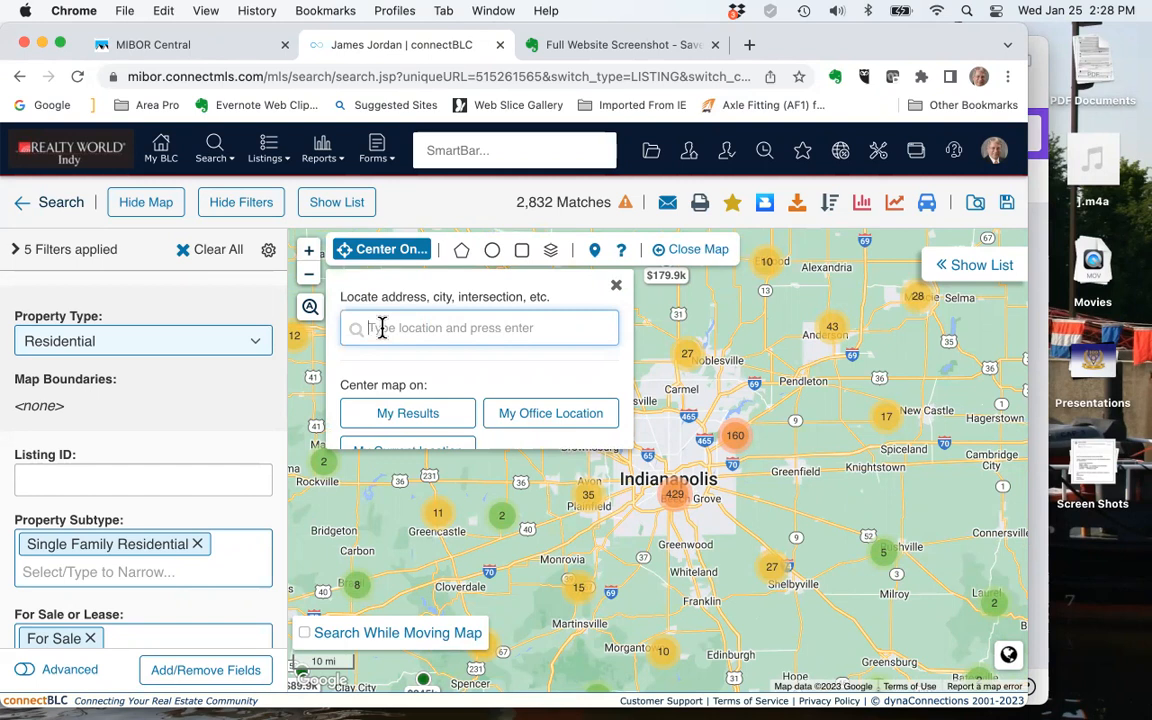
pyautogui.write('Ind')
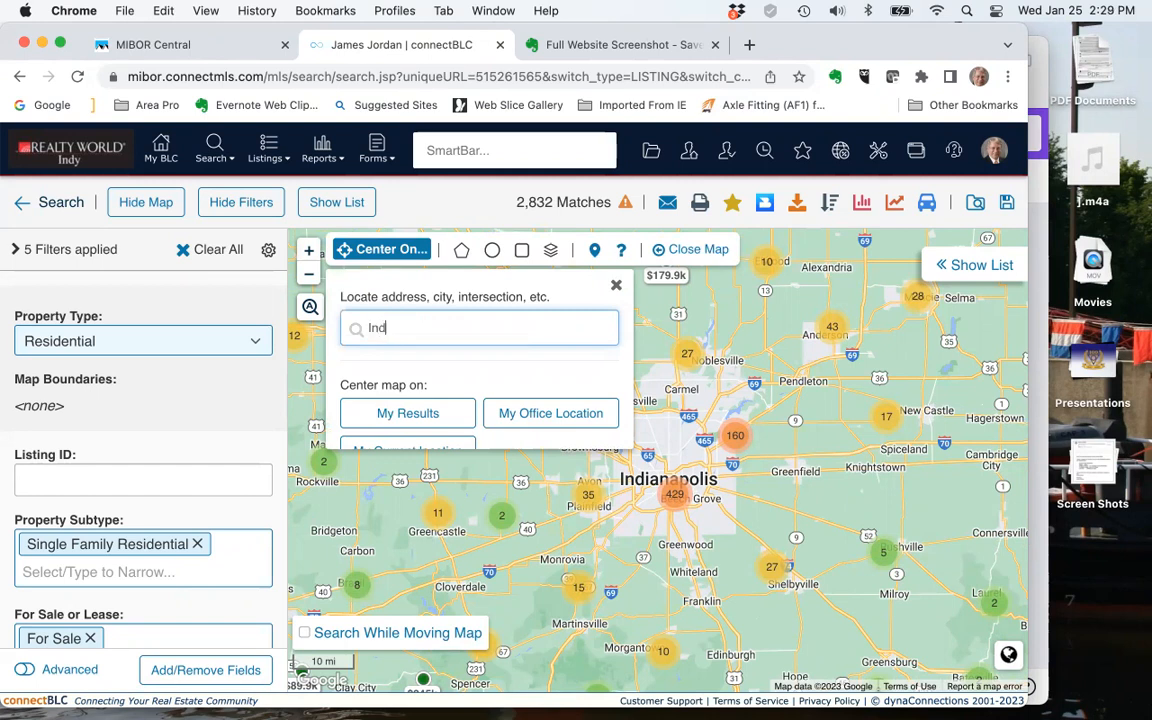
pyautogui.write('ianapolis Sailing Club')
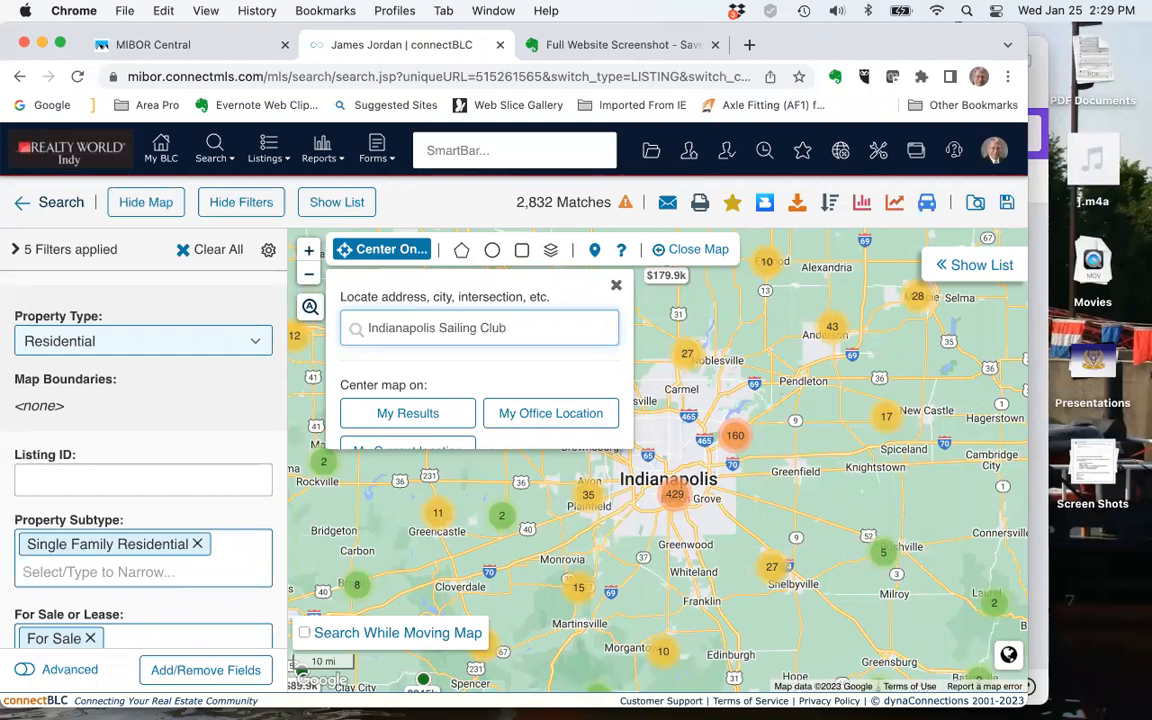
pyautogui.press('Return')
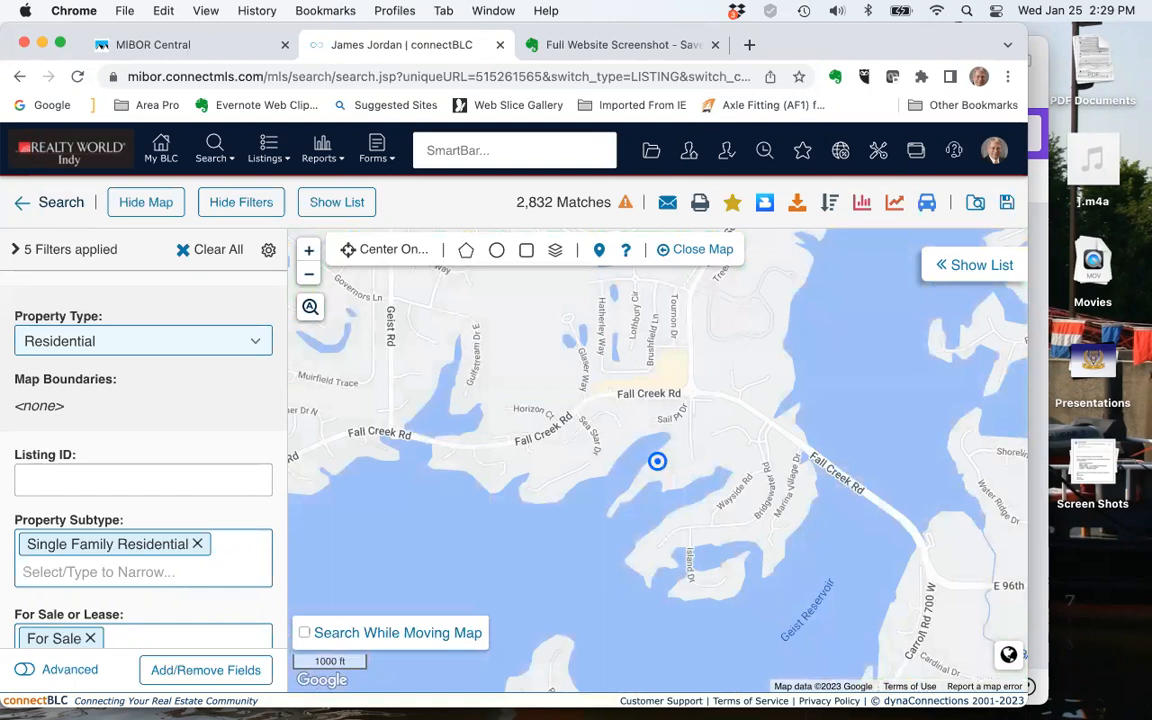
# Try a circular search boundary with a 4-mile radius centred on the sailing club marker, and clear it
pyautogui.click(311, 281)
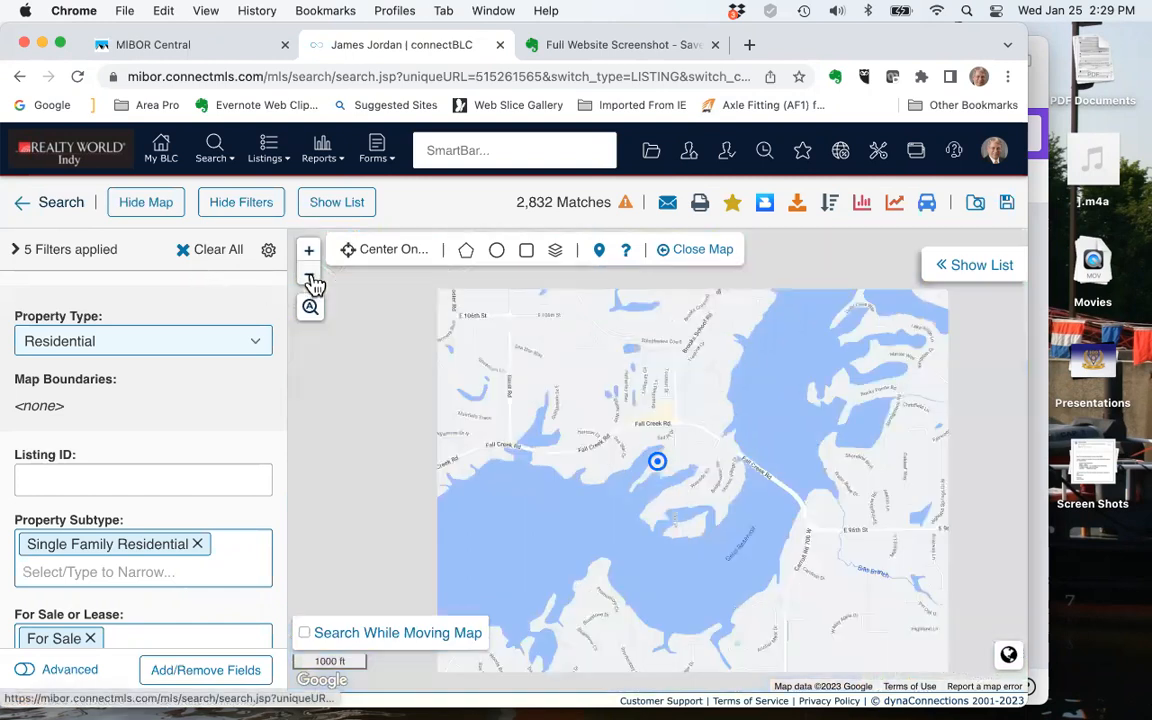
pyautogui.click(311, 281)
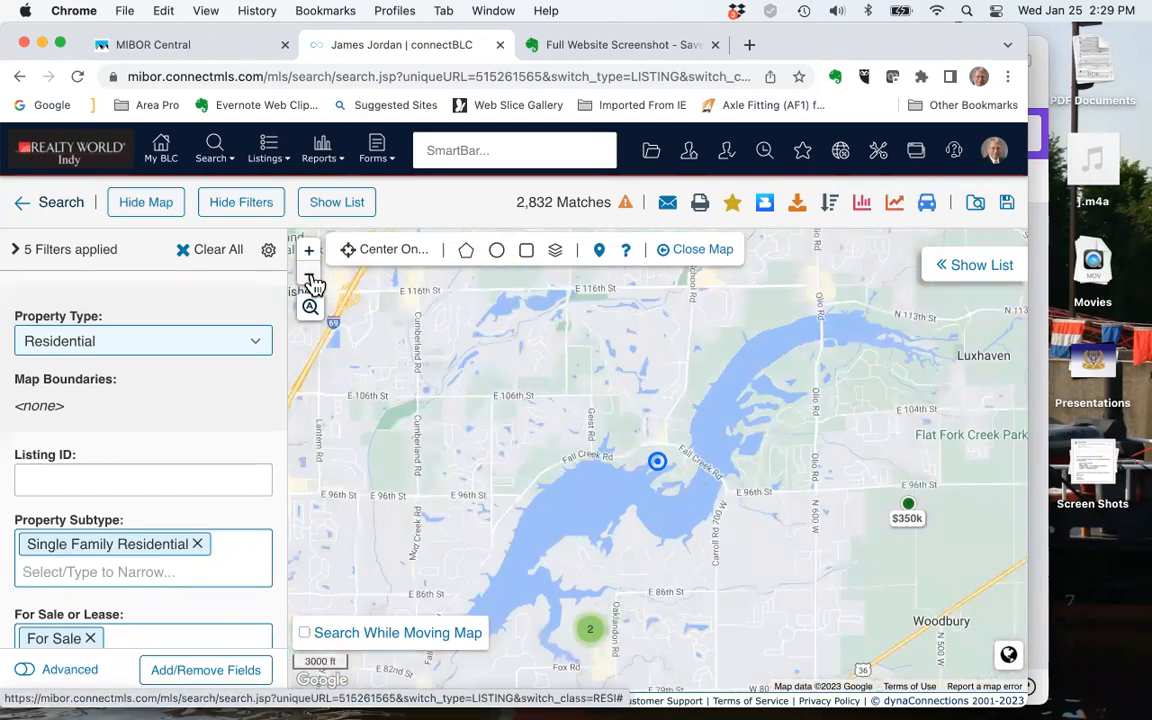
pyautogui.click(311, 280)
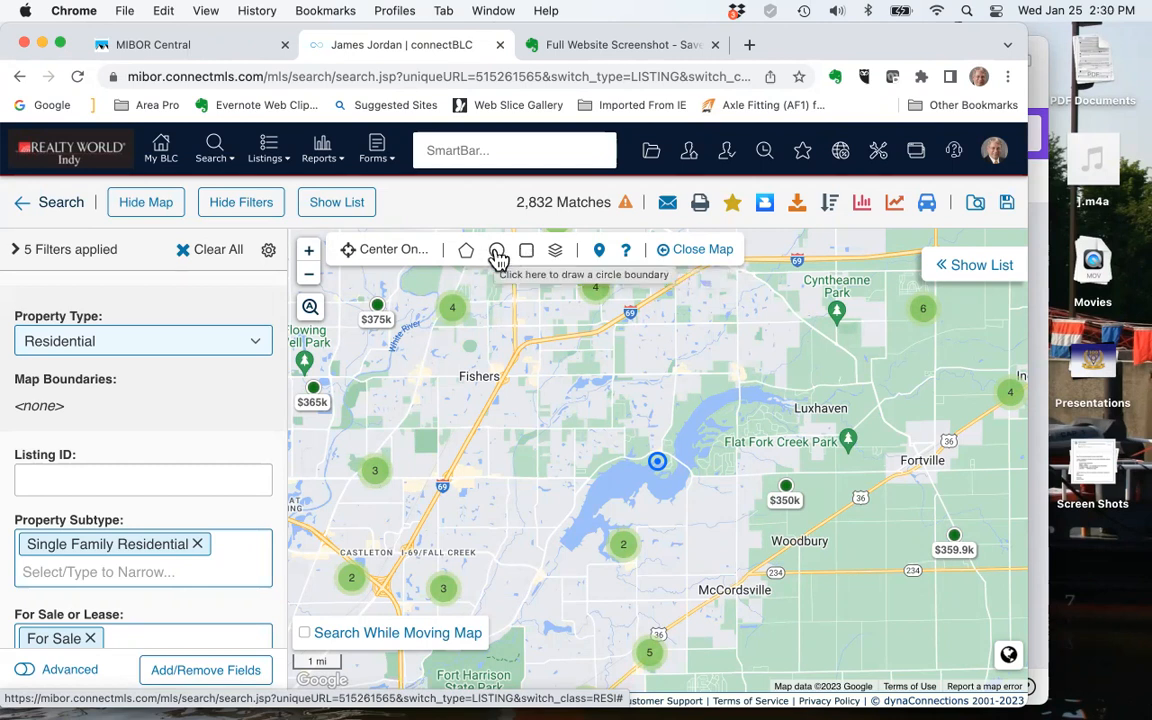
pyautogui.click(497, 253)
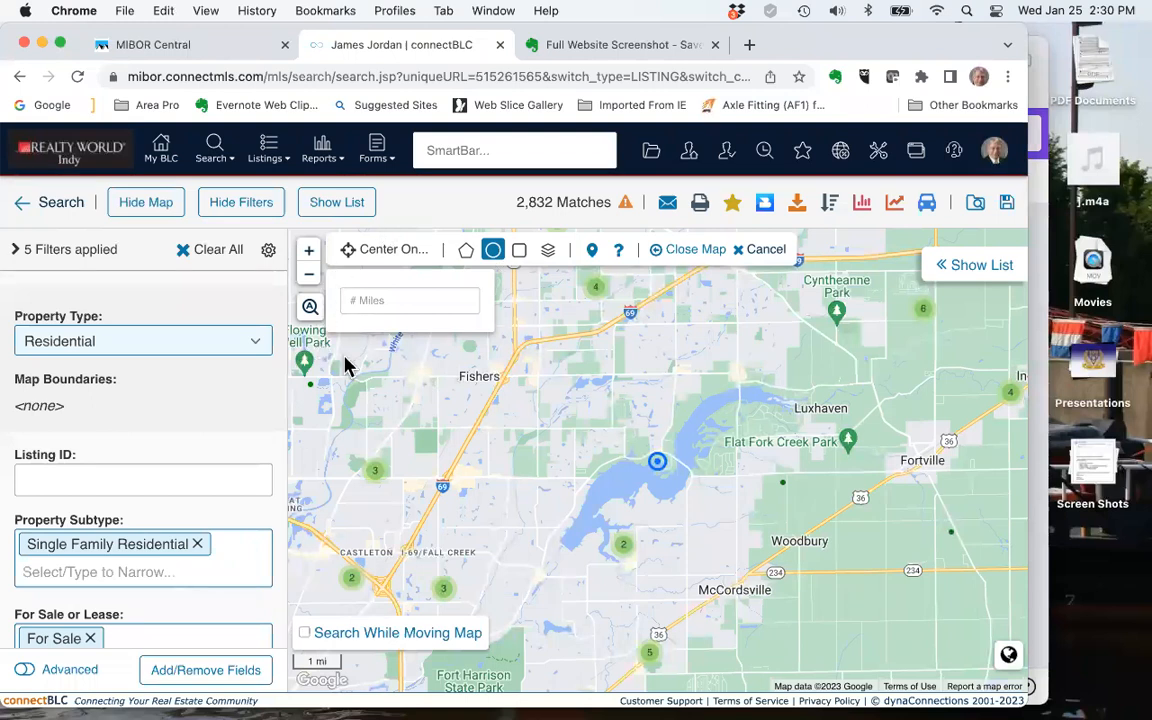
pyautogui.click(352, 300)
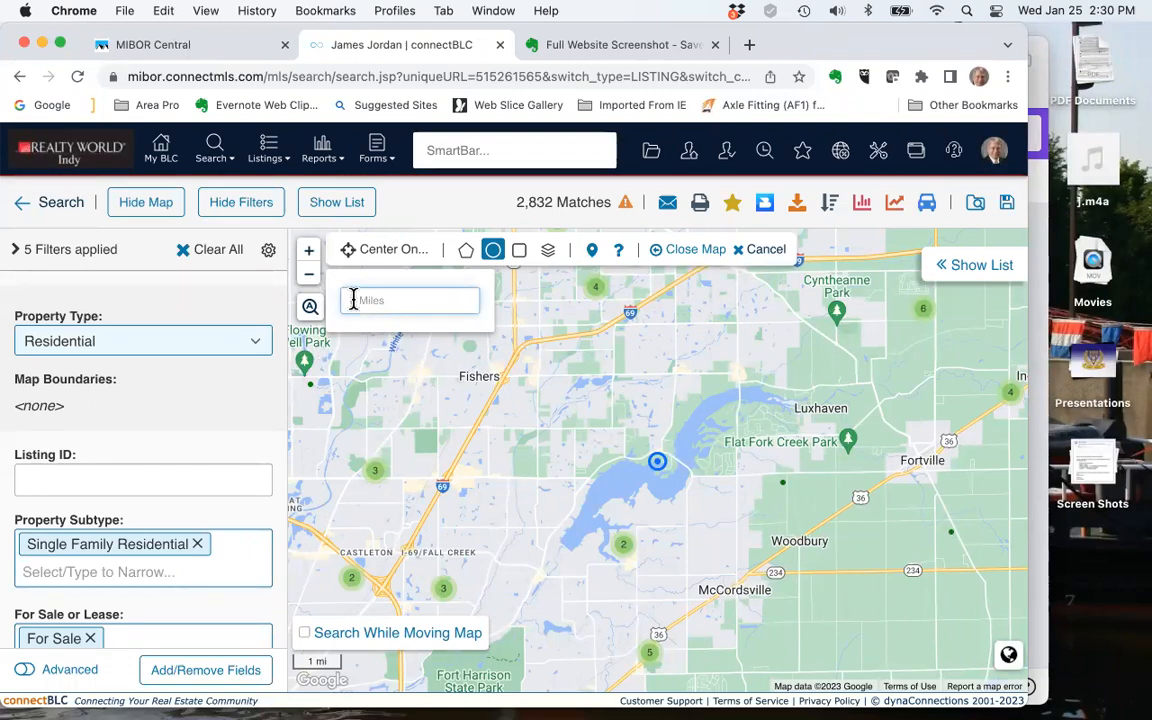
pyautogui.write('4')
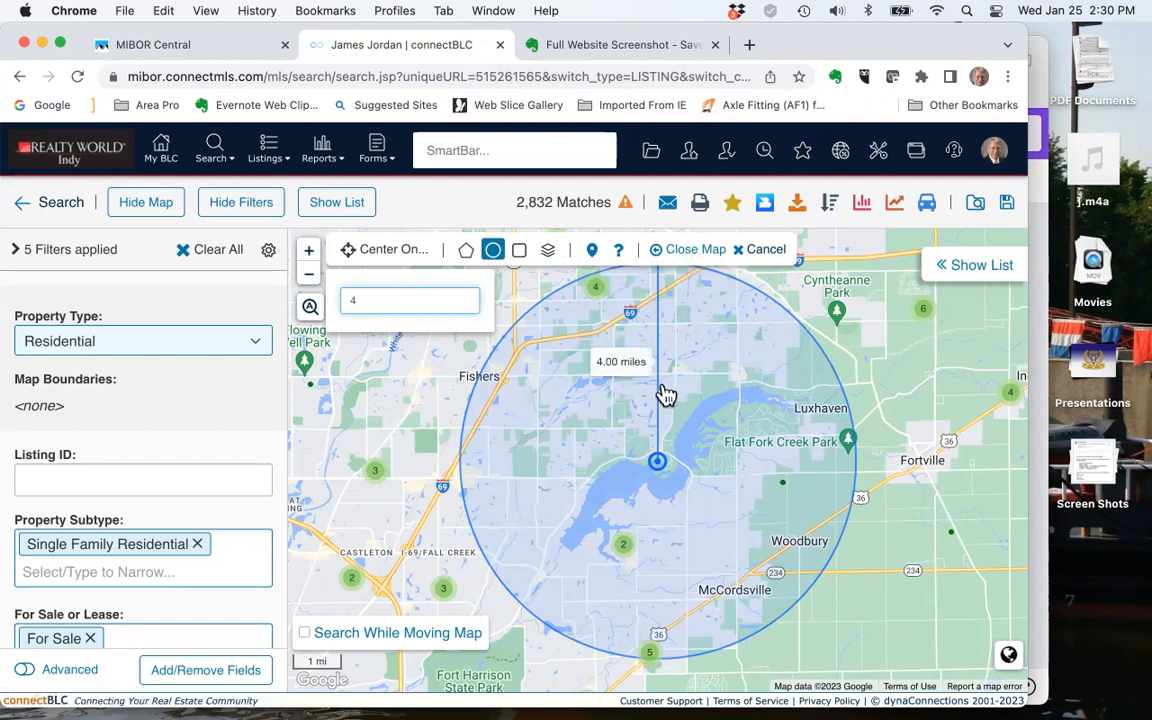
pyautogui.click(662, 460)
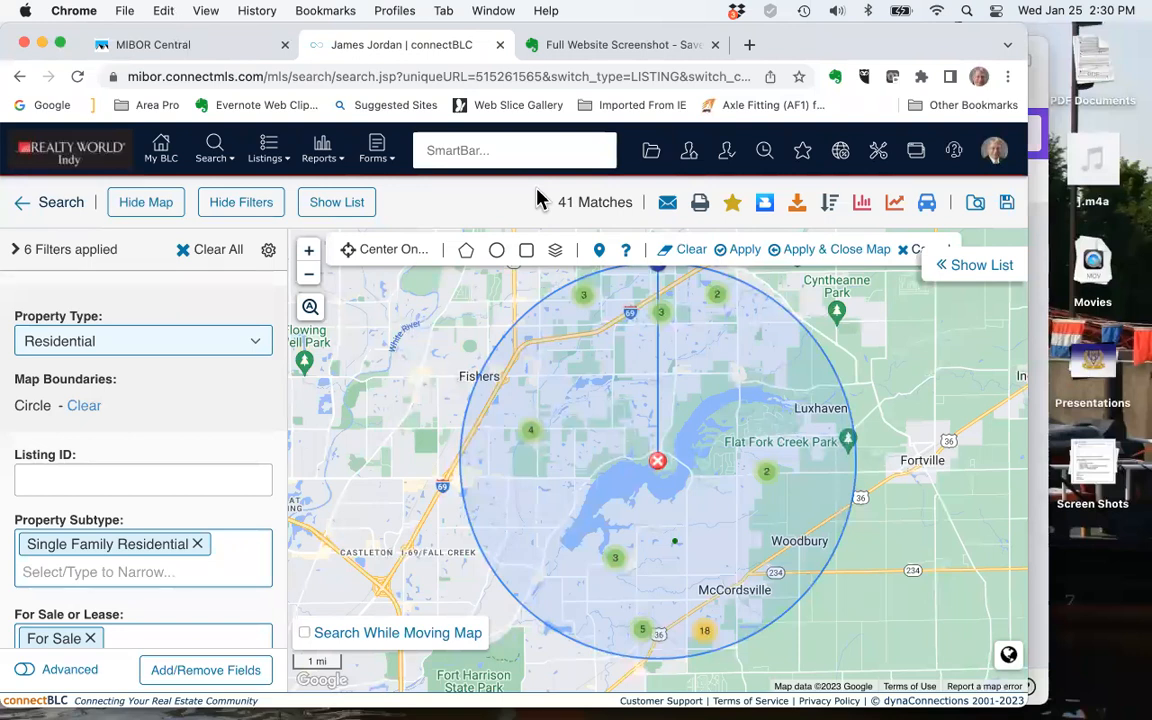
pyautogui.click(692, 258)
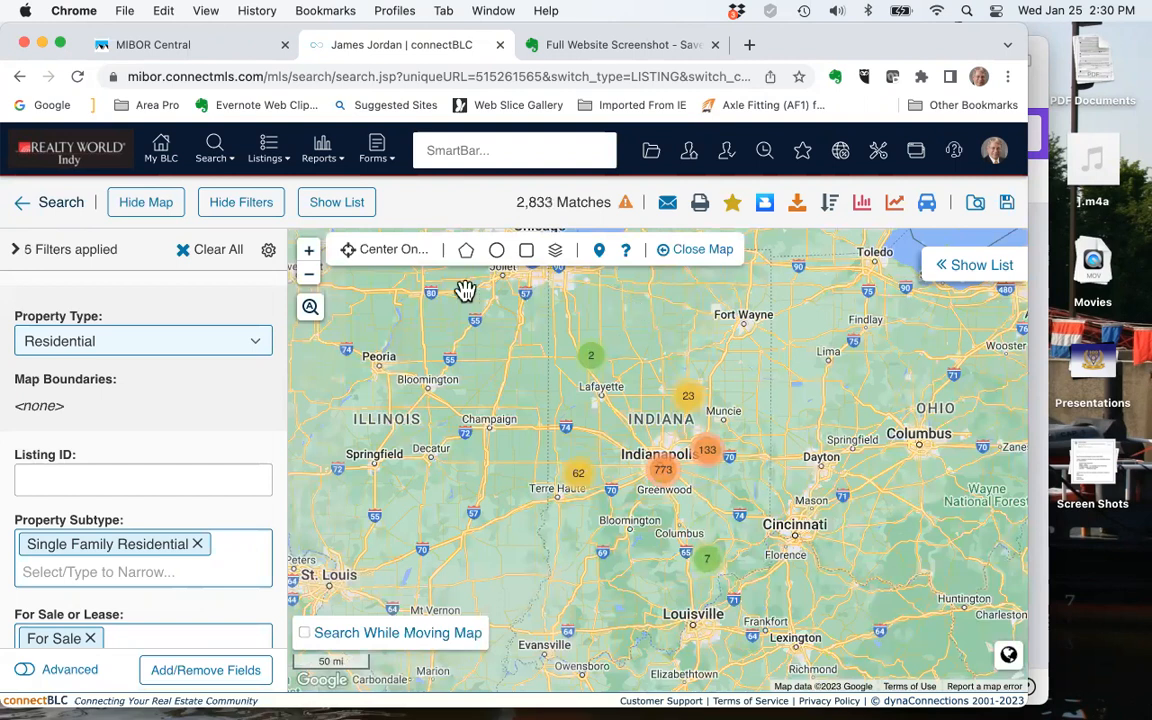
# Recentre the boundary map on Indianapolis Sailing Club
pyautogui.click(358, 256)
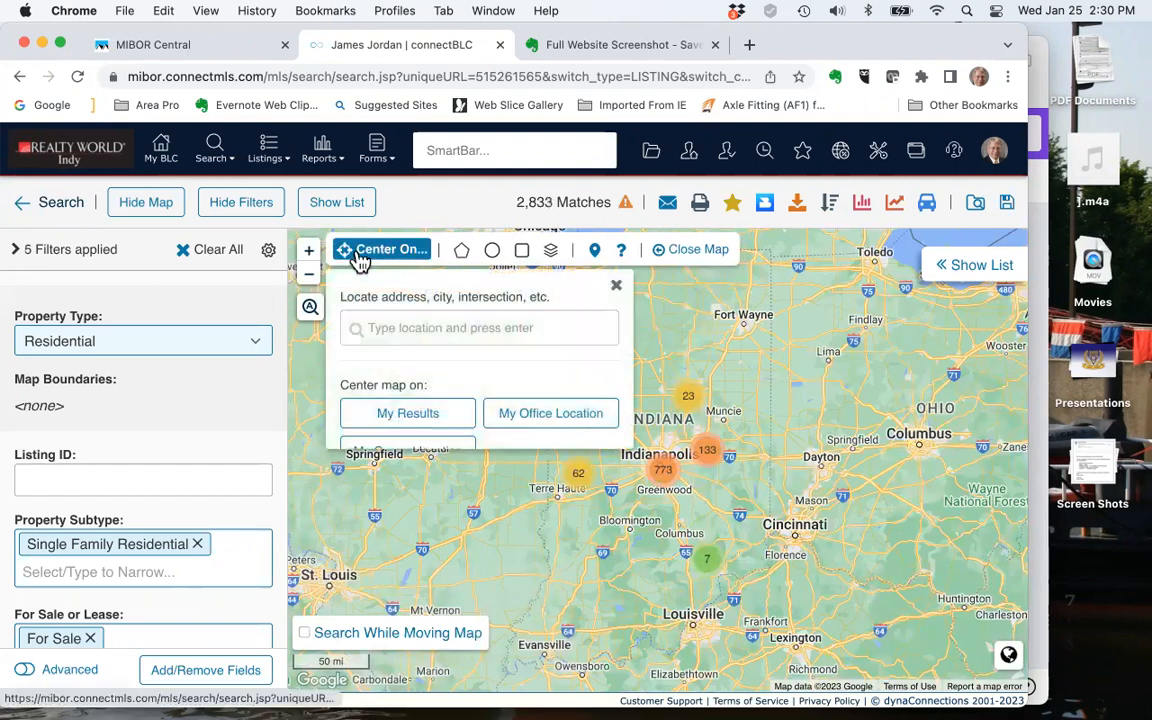
pyautogui.click(376, 329)
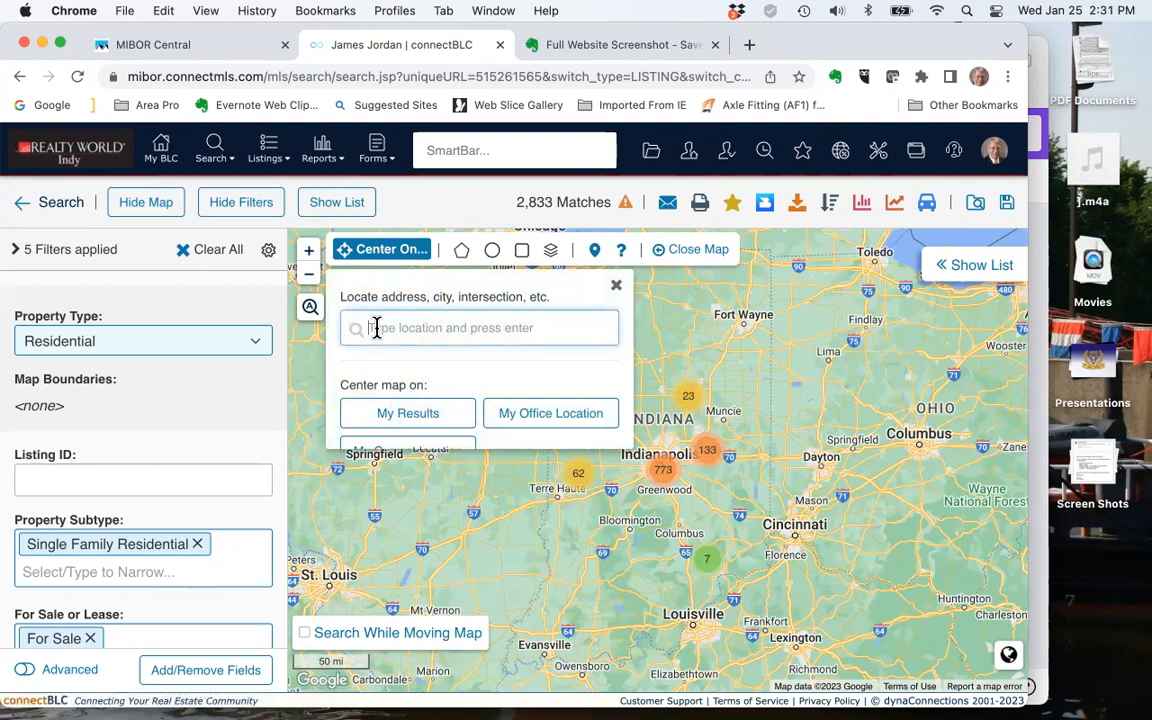
pyautogui.write('lis Sailing Club')
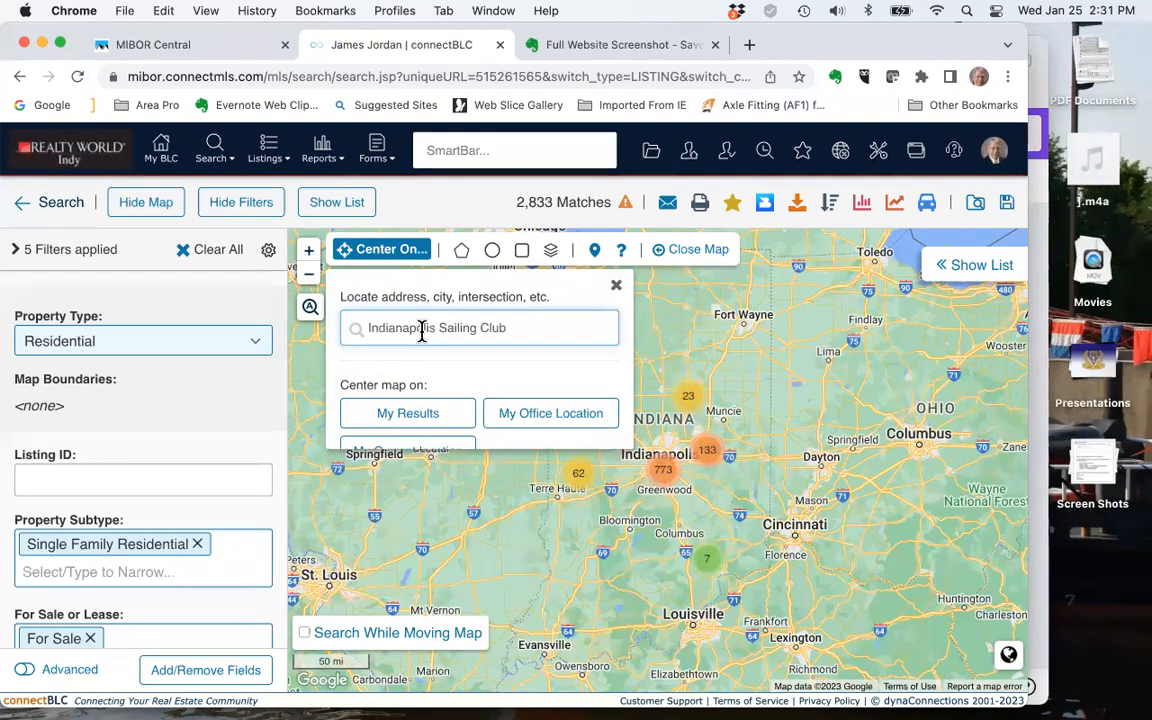
pyautogui.press('Return')
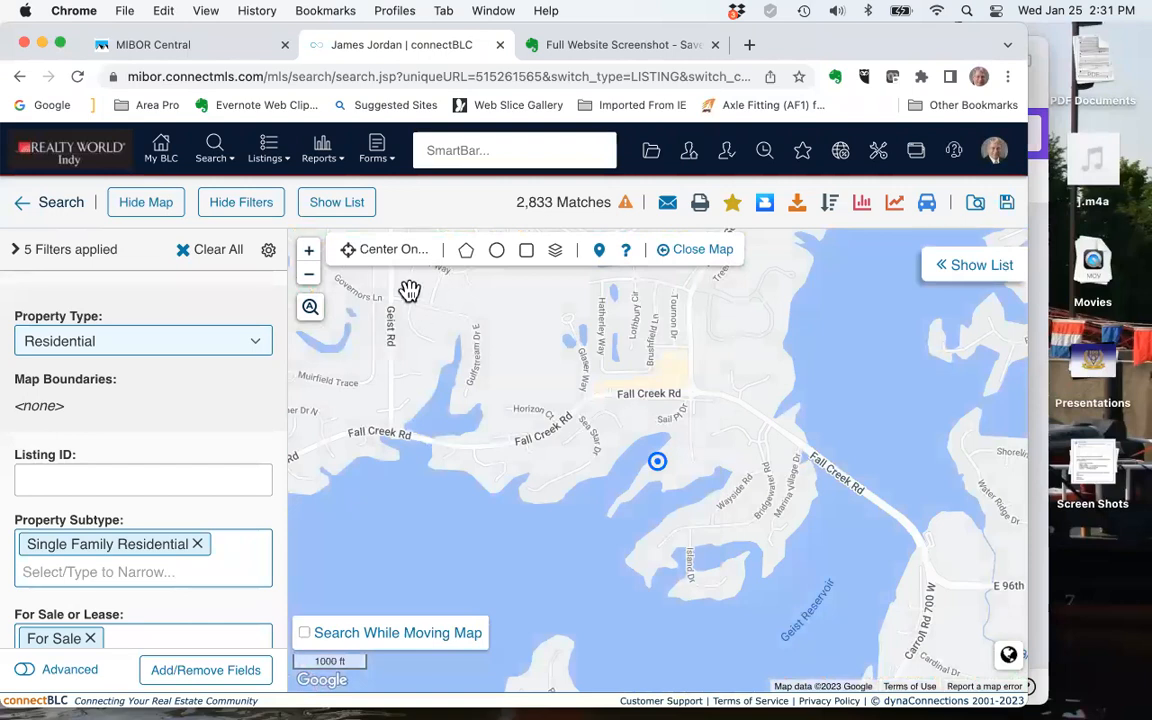
# Draw a closed five-corner polygon search boundary around Geist Reservoir, spanning from near Fishers to Luxhaven, Woodbury and McCordsville
pyautogui.click(310, 277)
pyautogui.click(310, 277)
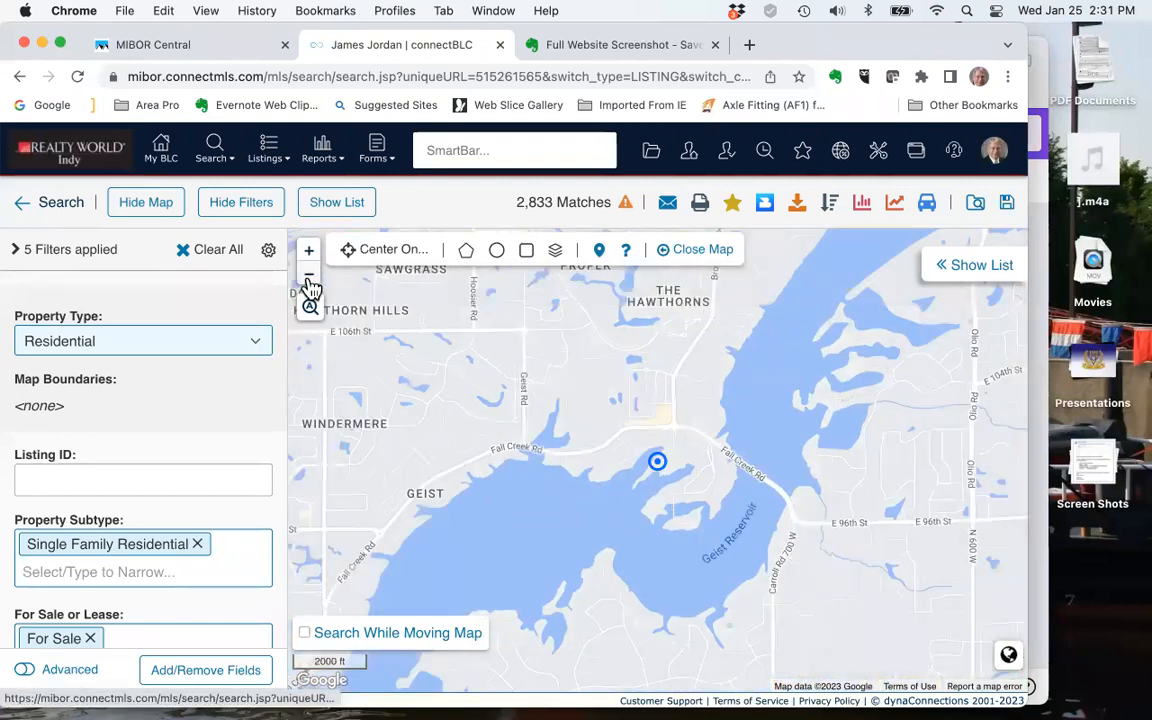
pyautogui.click(310, 277)
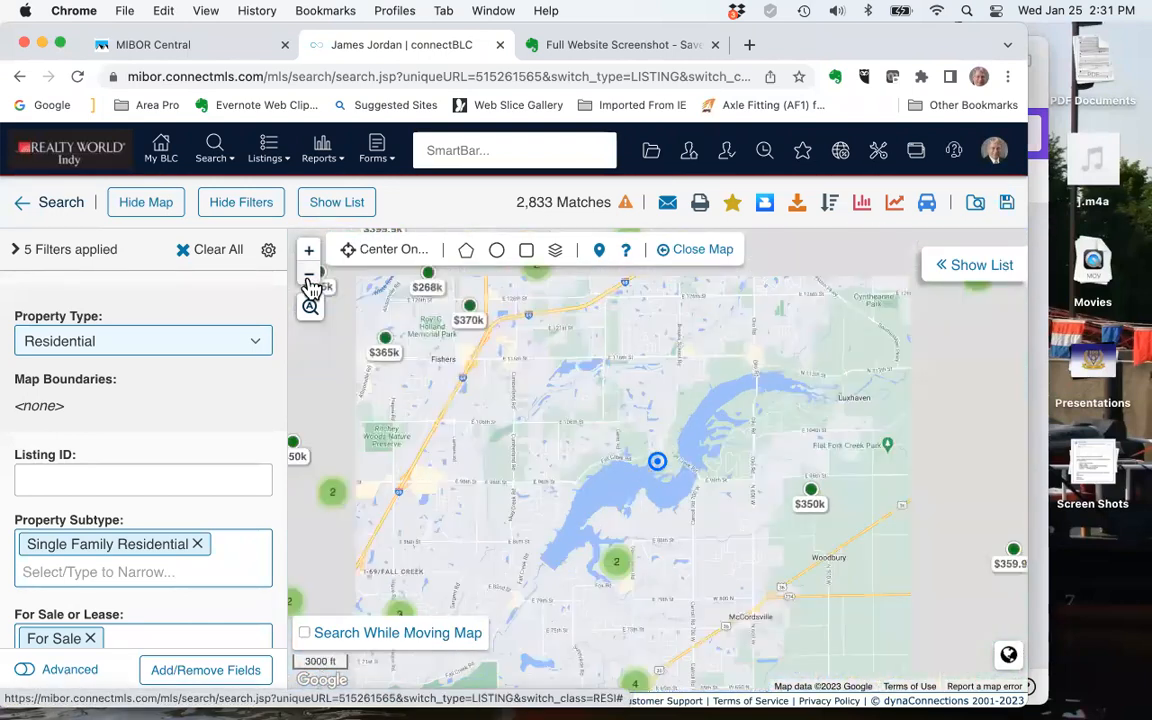
pyautogui.click(466, 255)
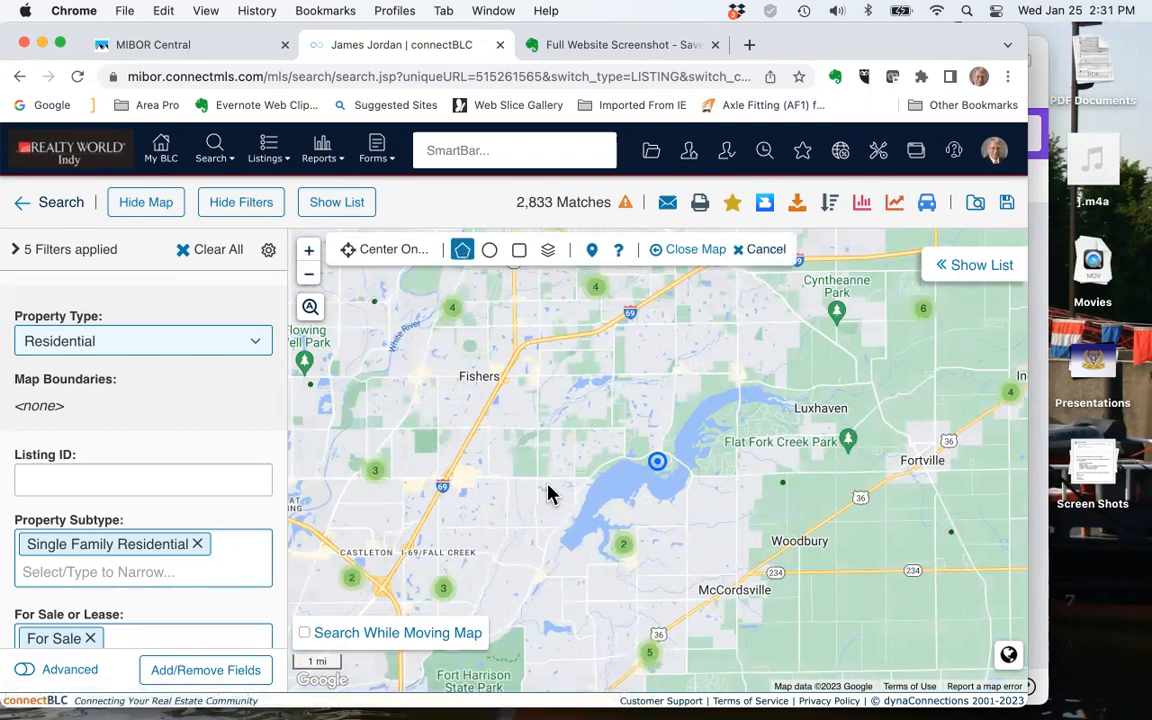
pyautogui.click(520, 410)
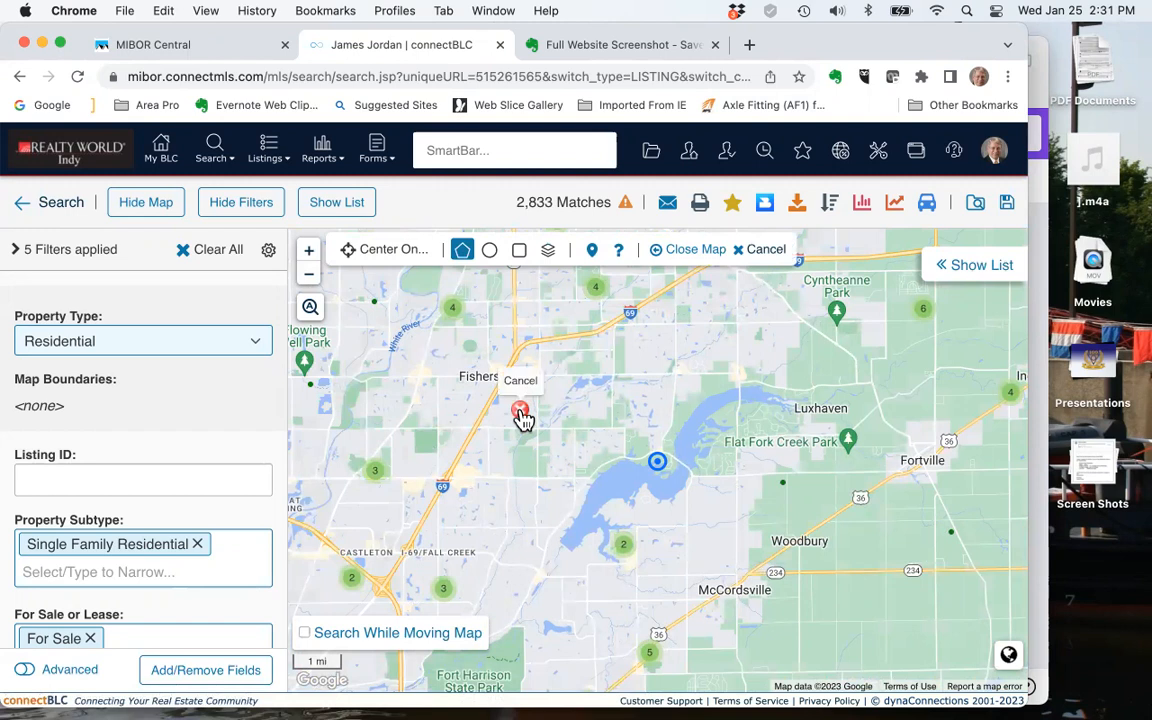
pyautogui.click(528, 606)
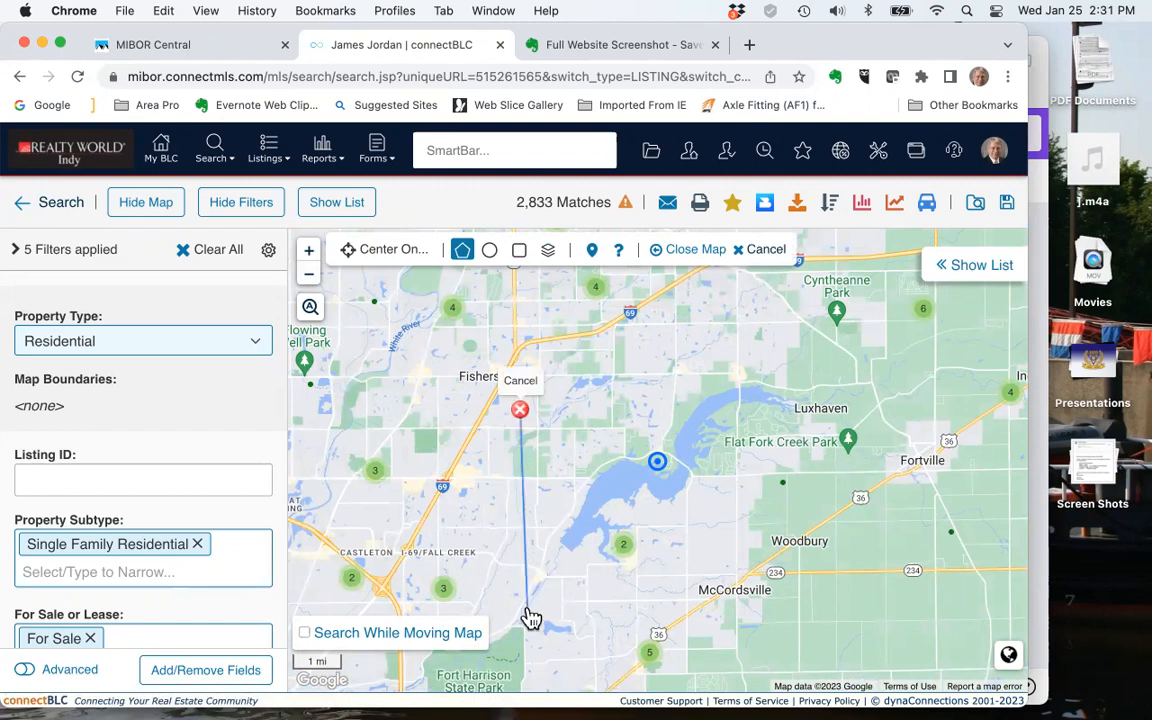
pyautogui.click(658, 597)
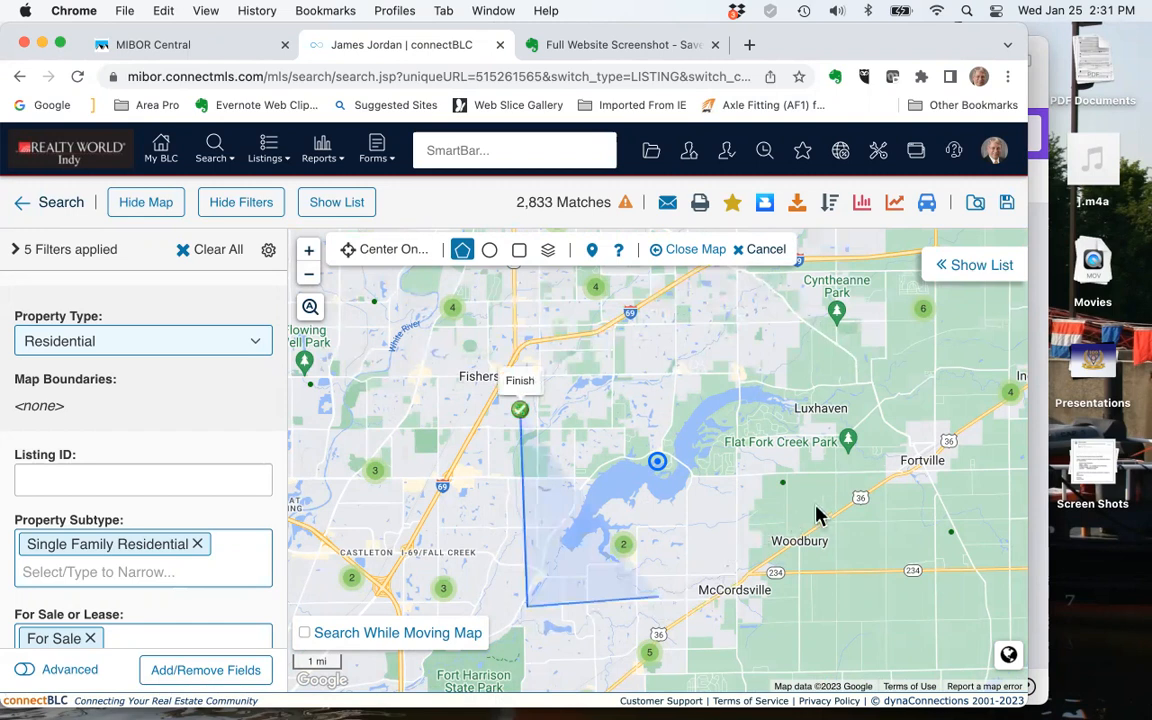
pyautogui.click(852, 492)
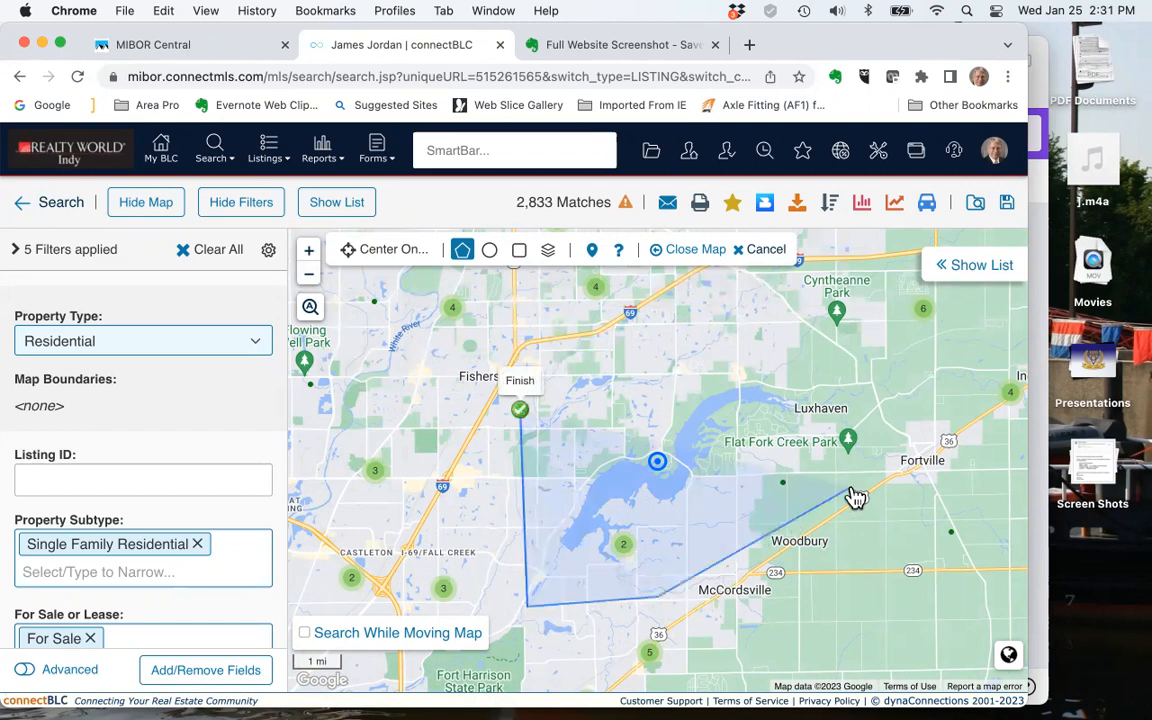
pyautogui.click(832, 357)
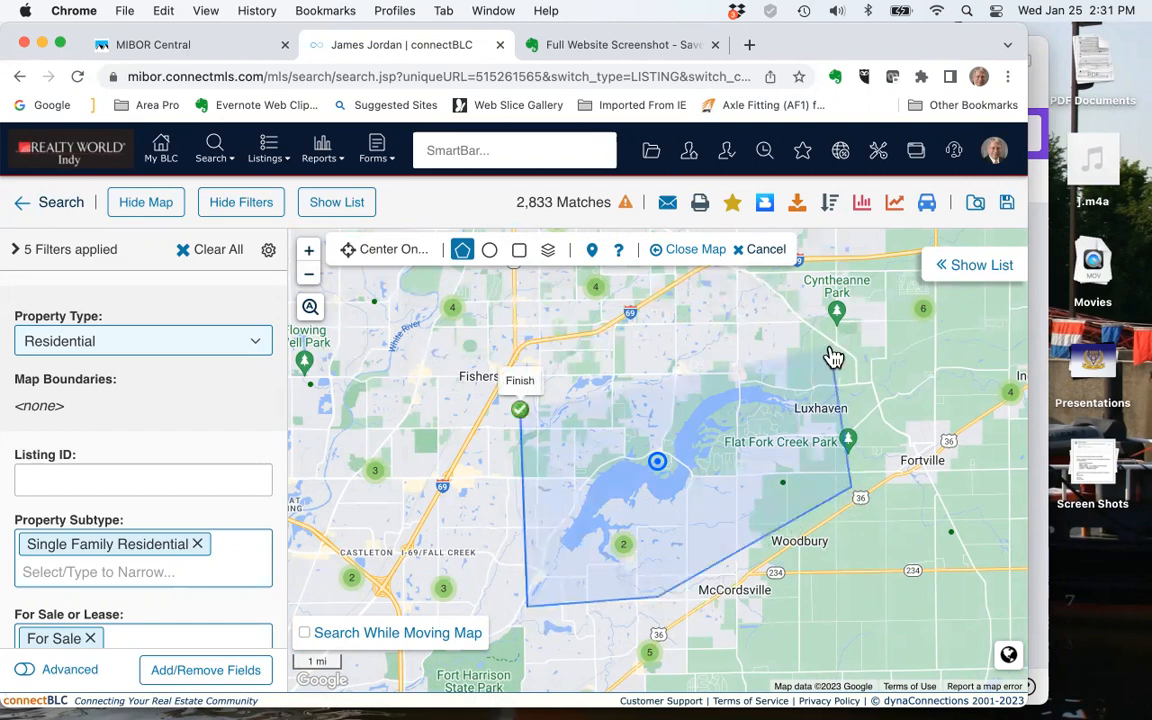
pyautogui.click(521, 414)
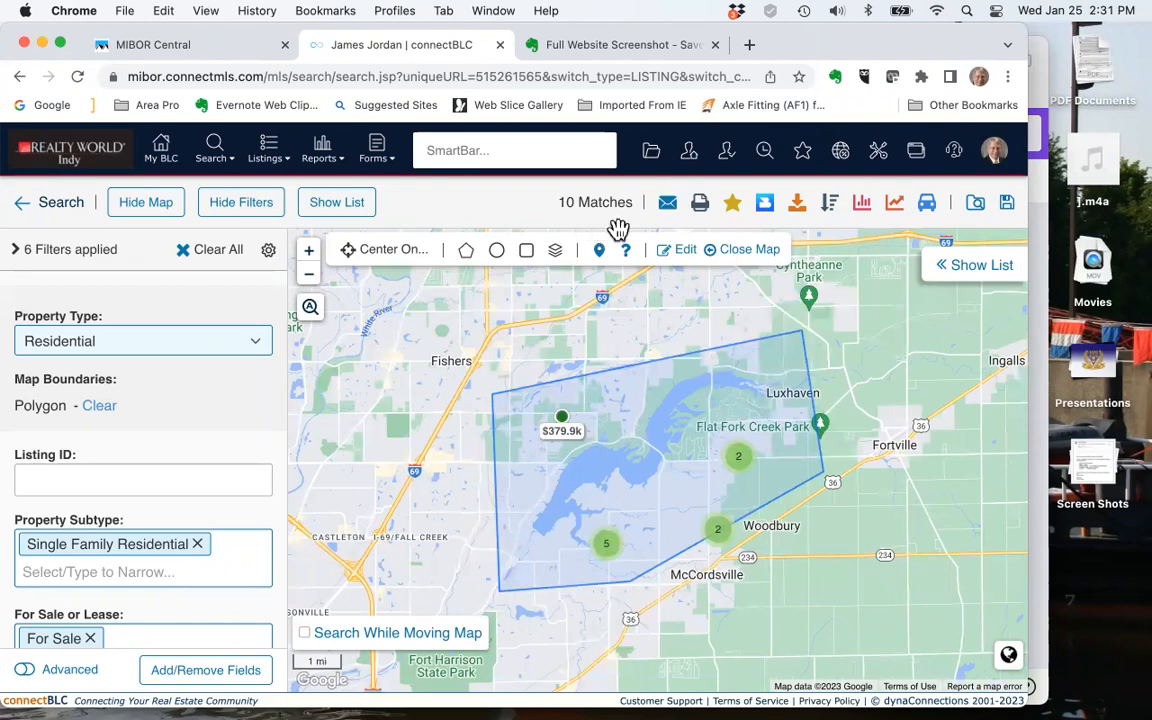
# Enlarge the polygon boundary by moving its corner near Woodbury southward and its corner near Fishers northward, and apply the edit
pyautogui.click(669, 257)
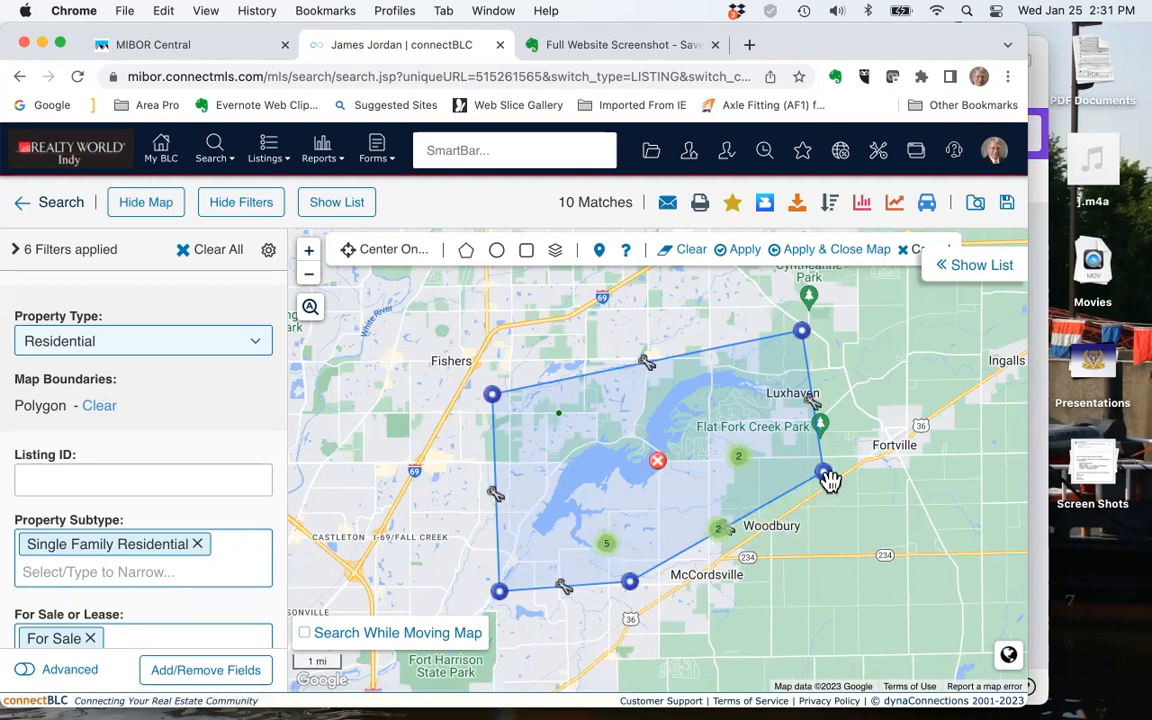
pyautogui.moveTo(826, 478); pyautogui.dragTo(835, 518)
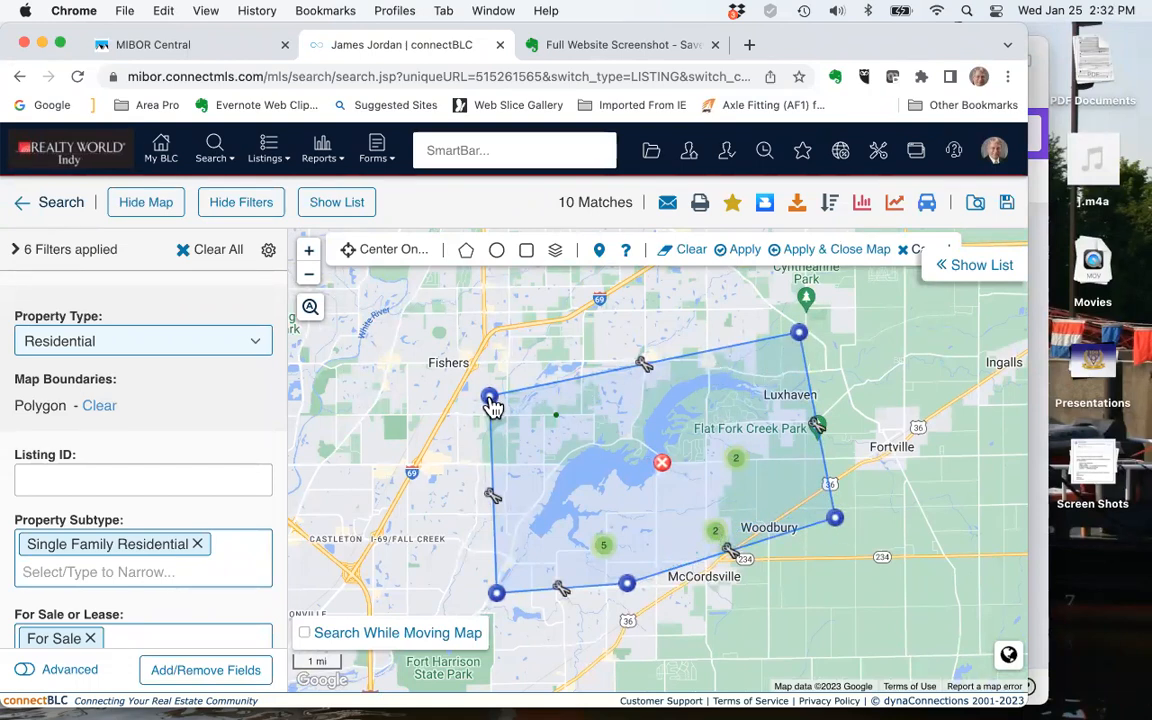
pyautogui.moveTo(492, 406); pyautogui.dragTo(492, 380)
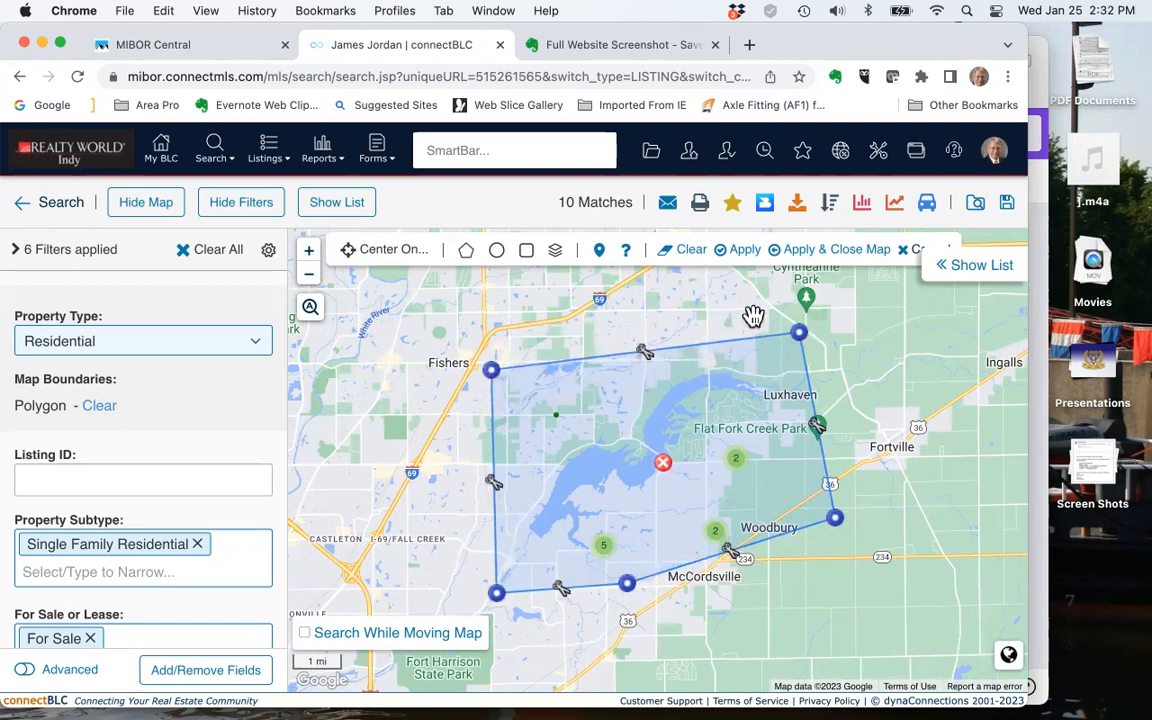
pyautogui.click(745, 252)
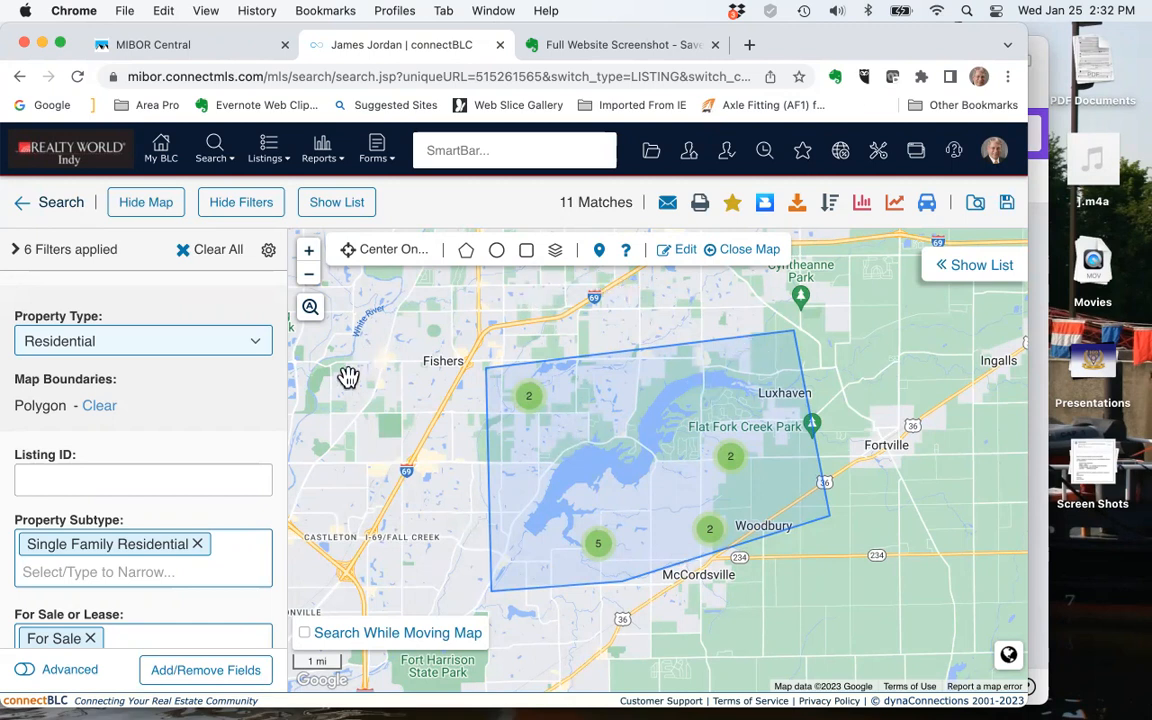
# Show the matching listings beside the map, compare the table, small-card and large-card layouts, and return to the table
pyautogui.click(328, 208)
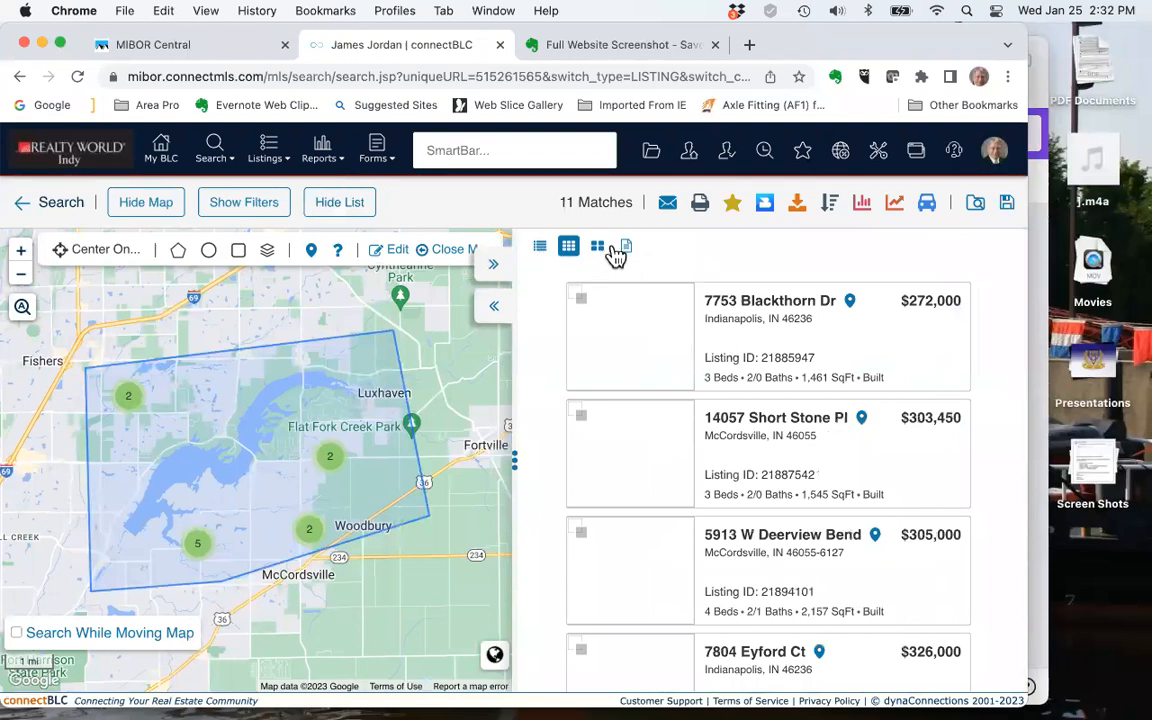
pyautogui.click(538, 252)
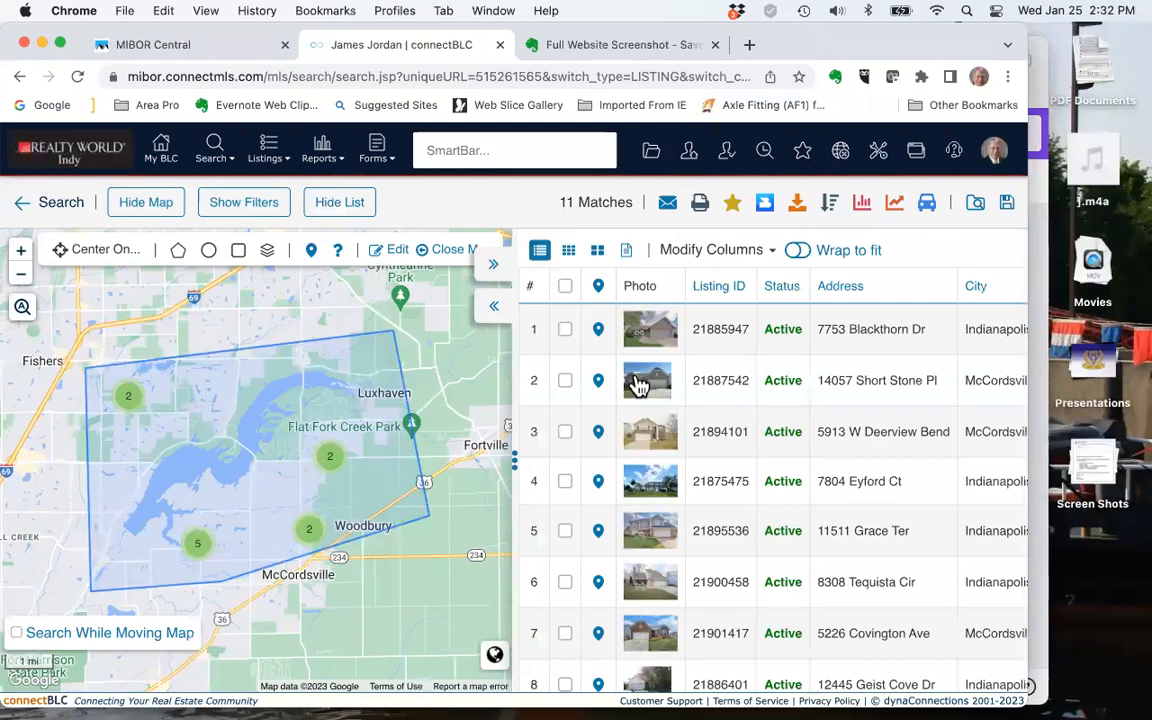
pyautogui.click(568, 254)
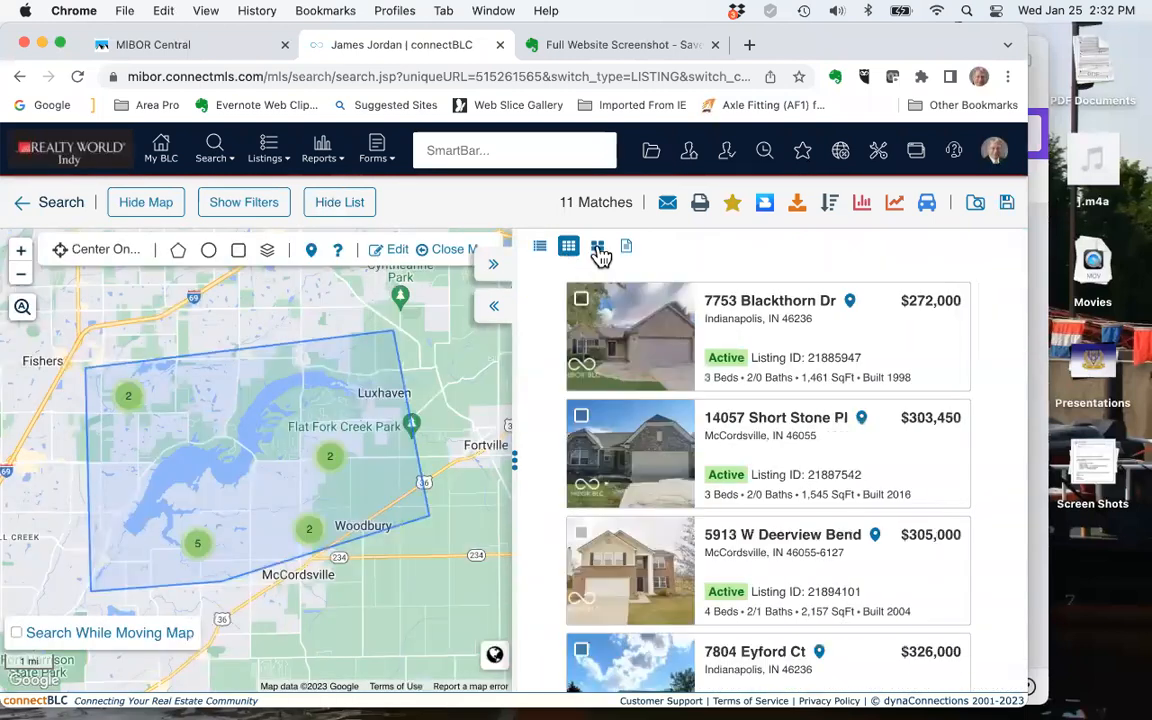
pyautogui.click(599, 250)
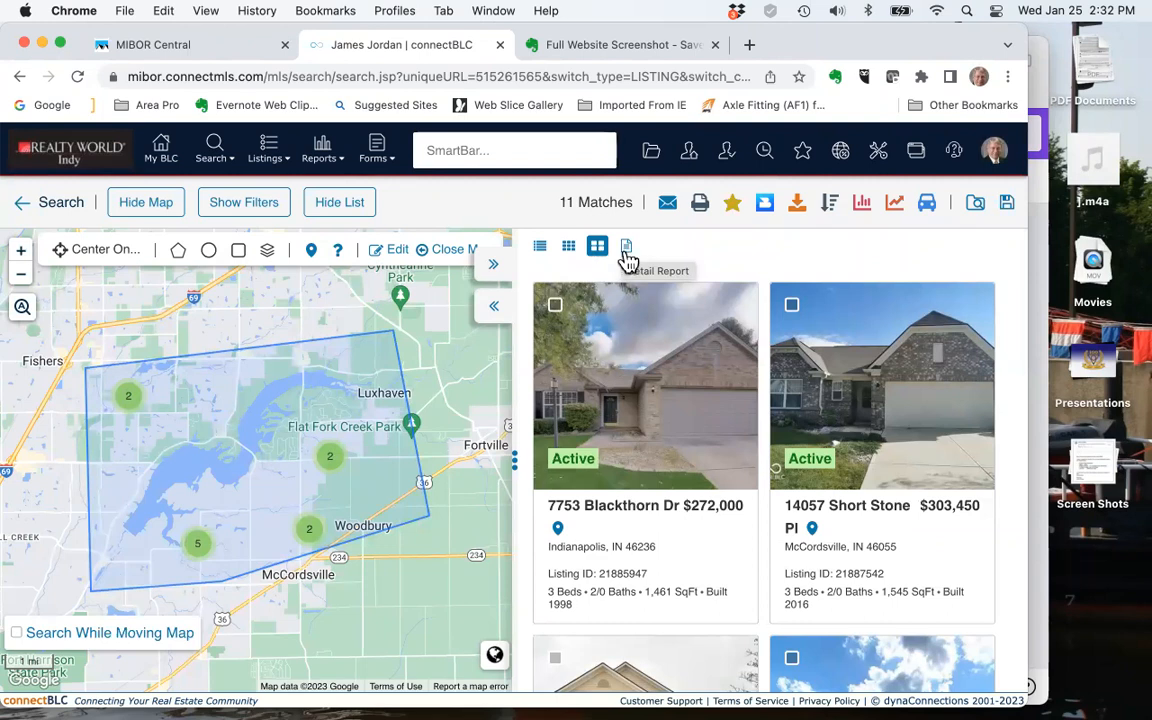
pyautogui.click(541, 249)
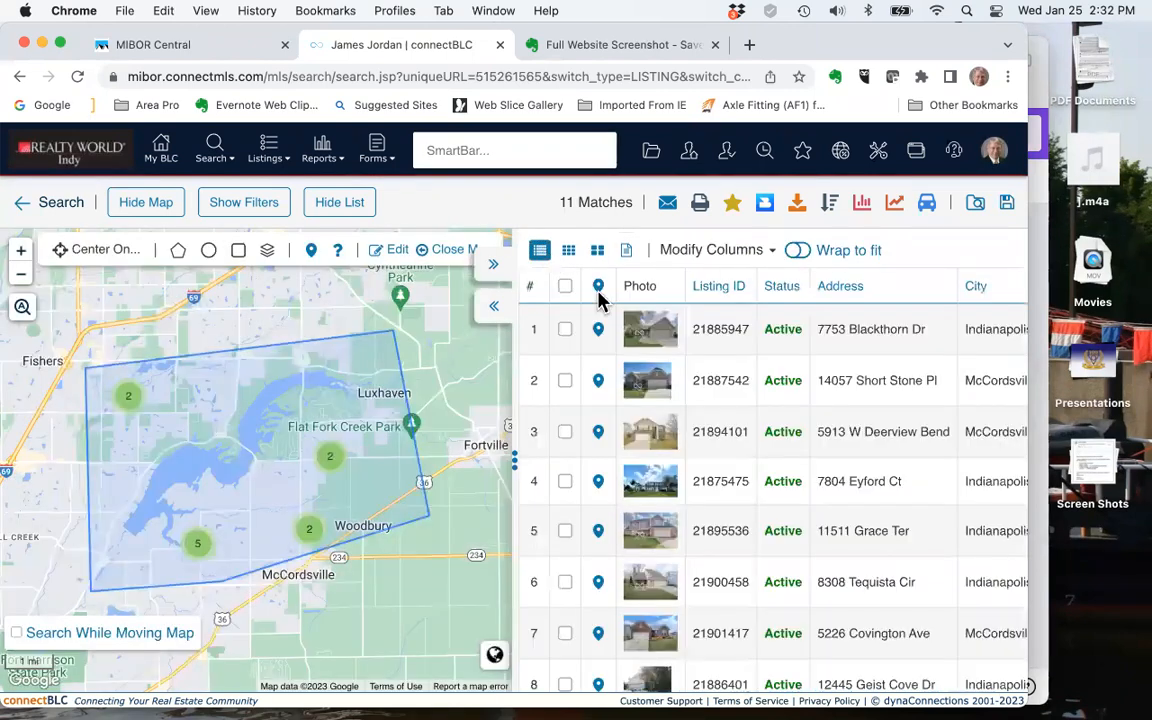
# Look through the results table, and locate the second and fourth listings on the map with their details
pyautogui.scroll(-3, 808, 484)
pyautogui.scroll(3, 808, 484)
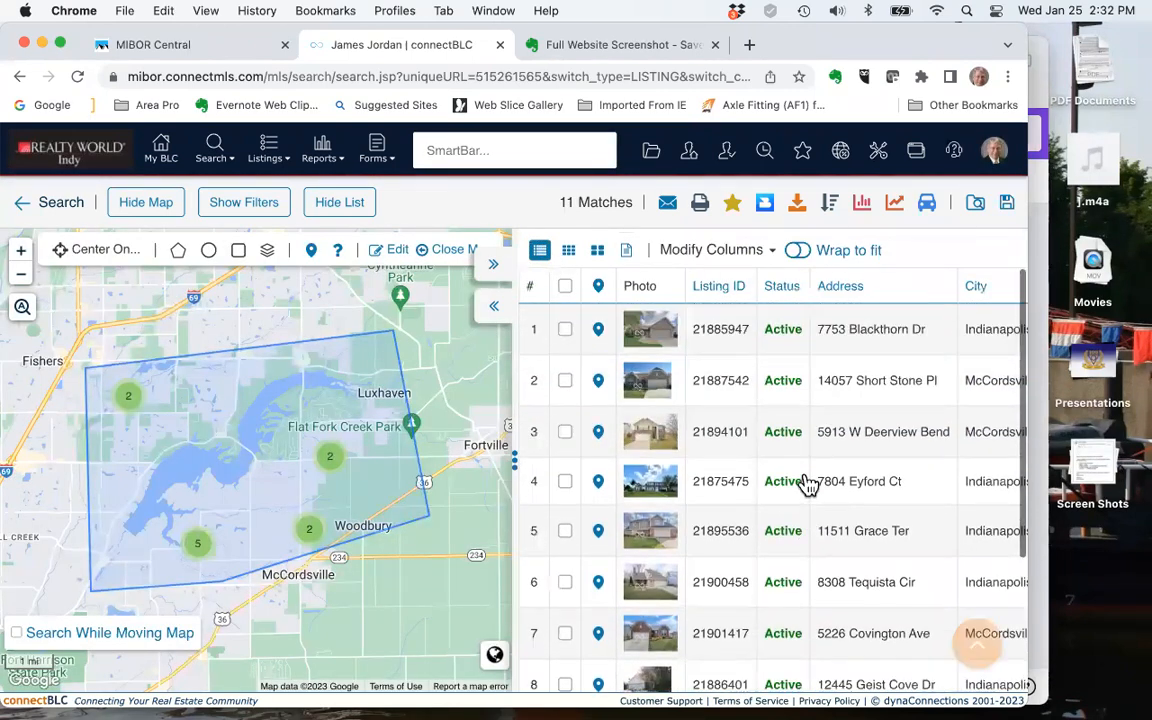
pyautogui.scroll(-3, 808, 484)
pyautogui.scroll(3, 808, 484)
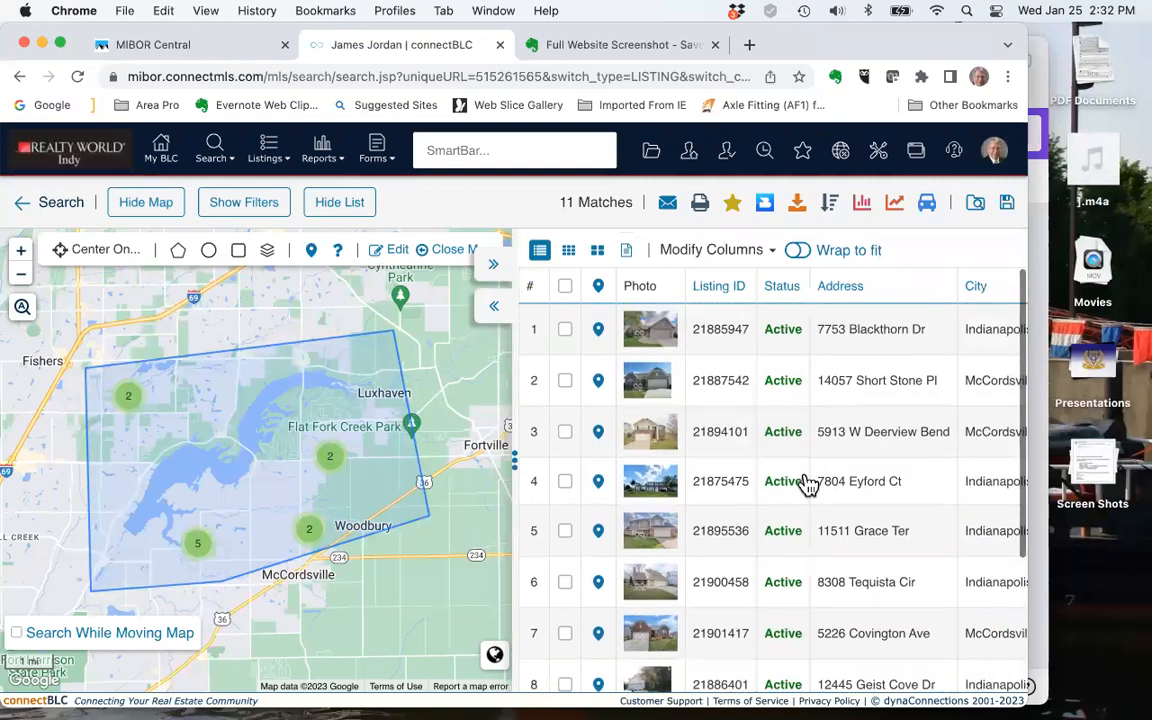
pyautogui.moveTo(598, 440)
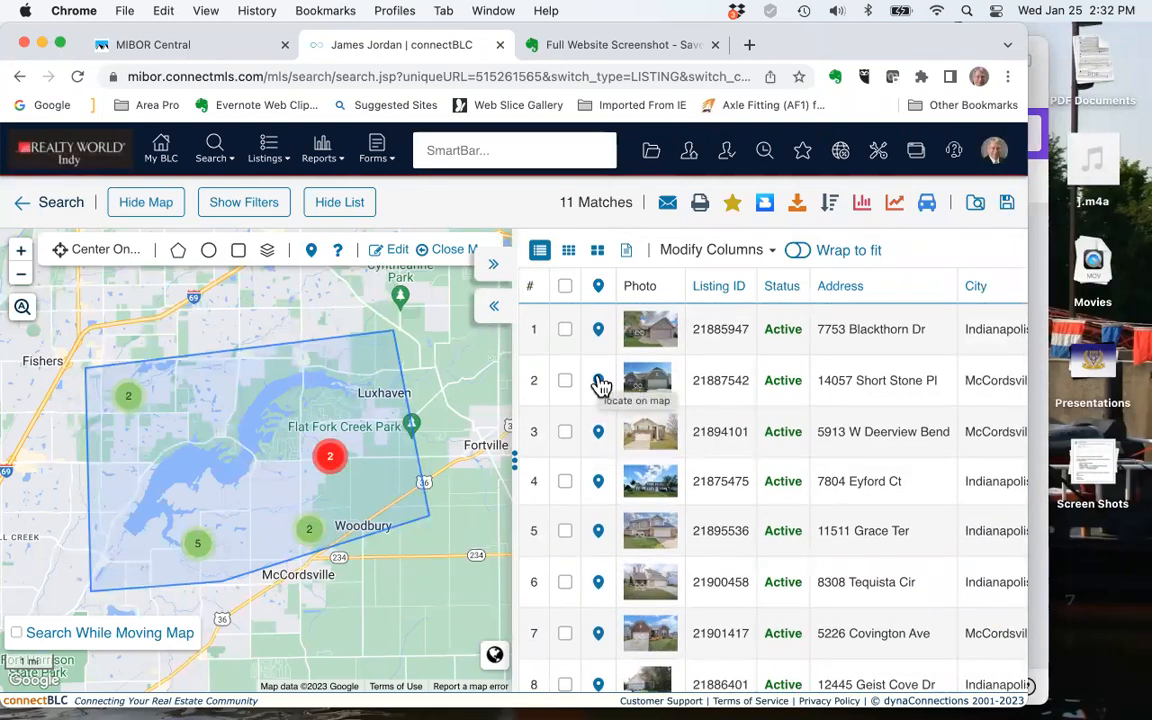
pyautogui.moveTo(598, 335)
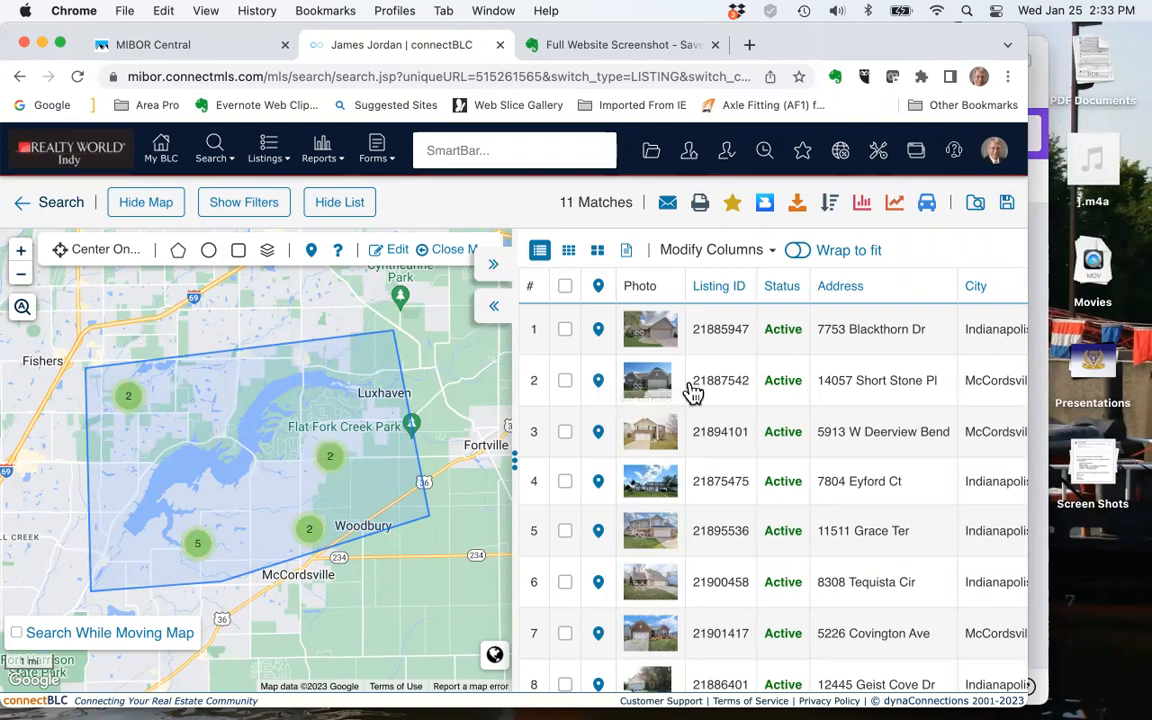
pyautogui.click(599, 386)
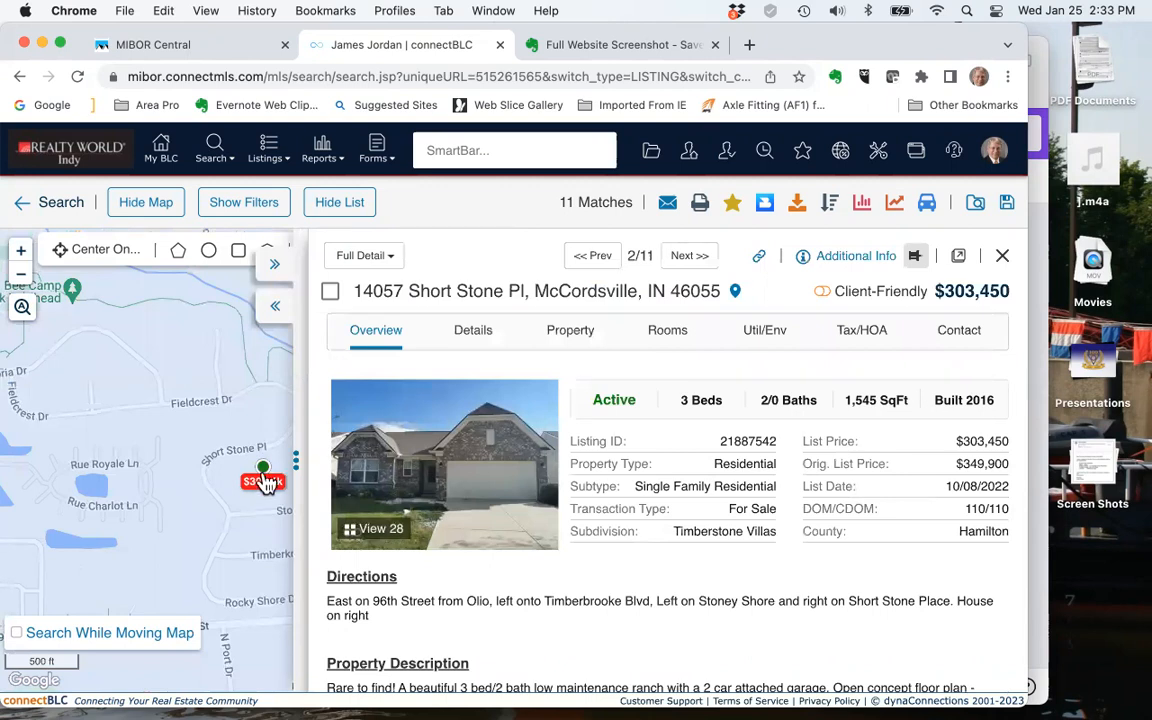
pyautogui.click(1003, 257)
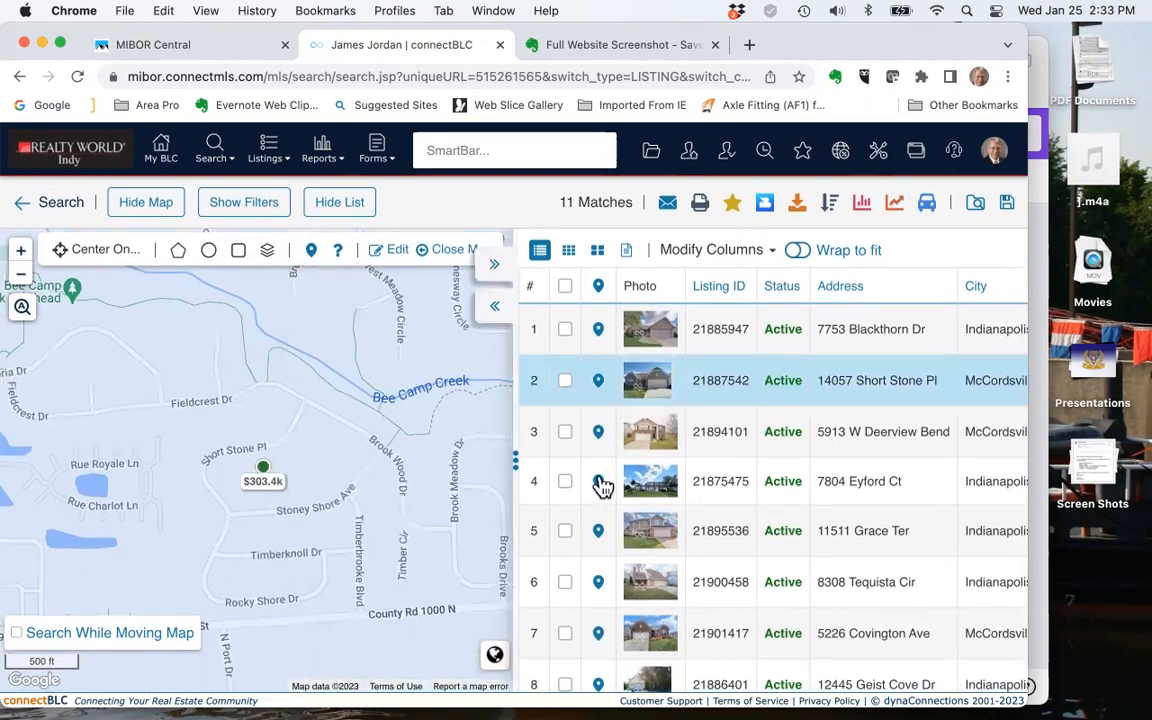
pyautogui.click(599, 483)
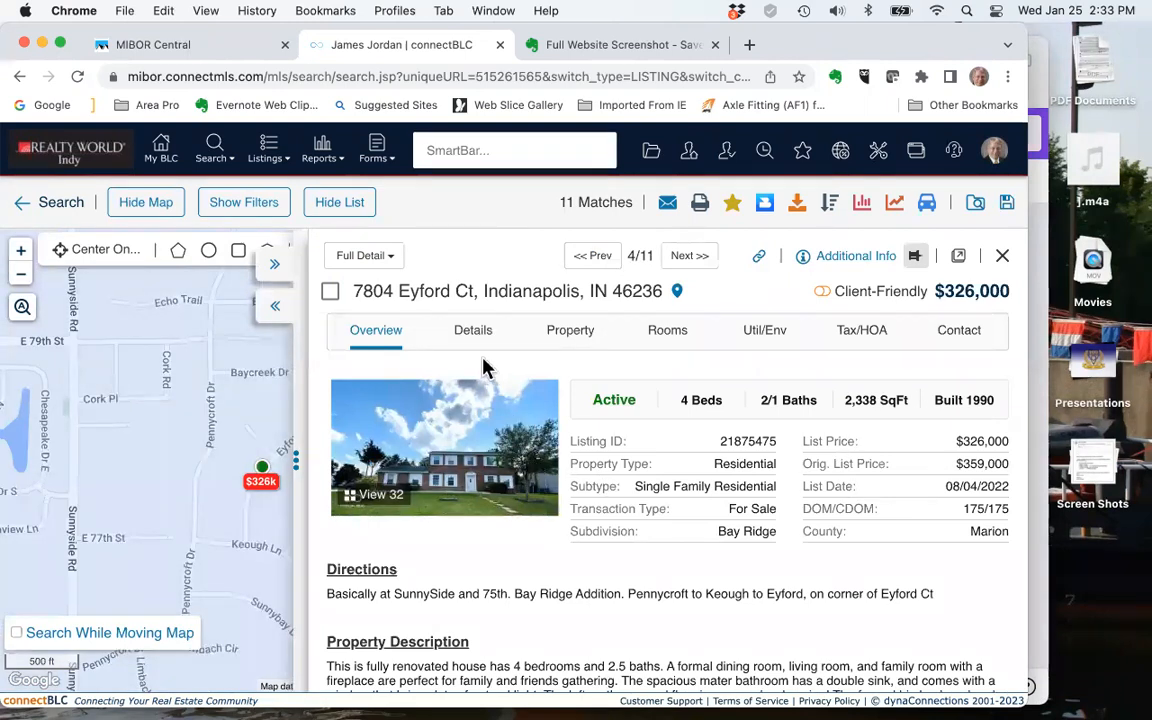
# Hide the map and the open listing details, and select the second, third and fourth listings in the results table
pyautogui.click(150, 203)
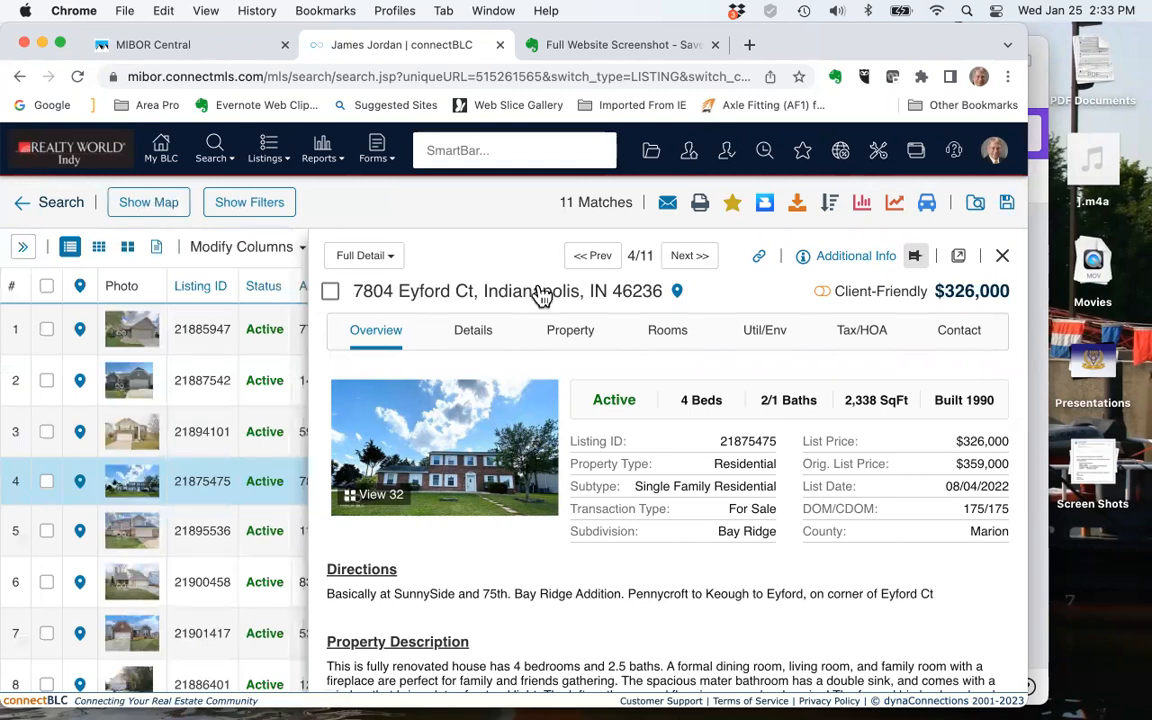
pyautogui.click(1005, 259)
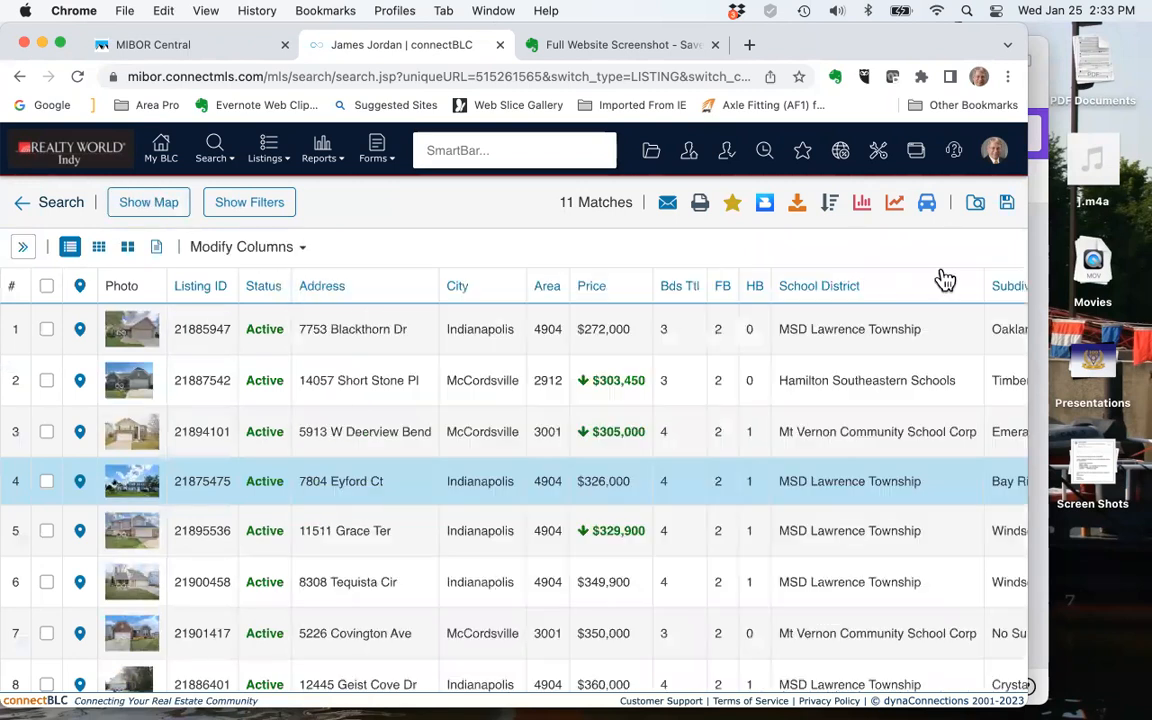
pyautogui.click(46, 381)
pyautogui.click(46, 431)
pyautogui.click(47, 481)
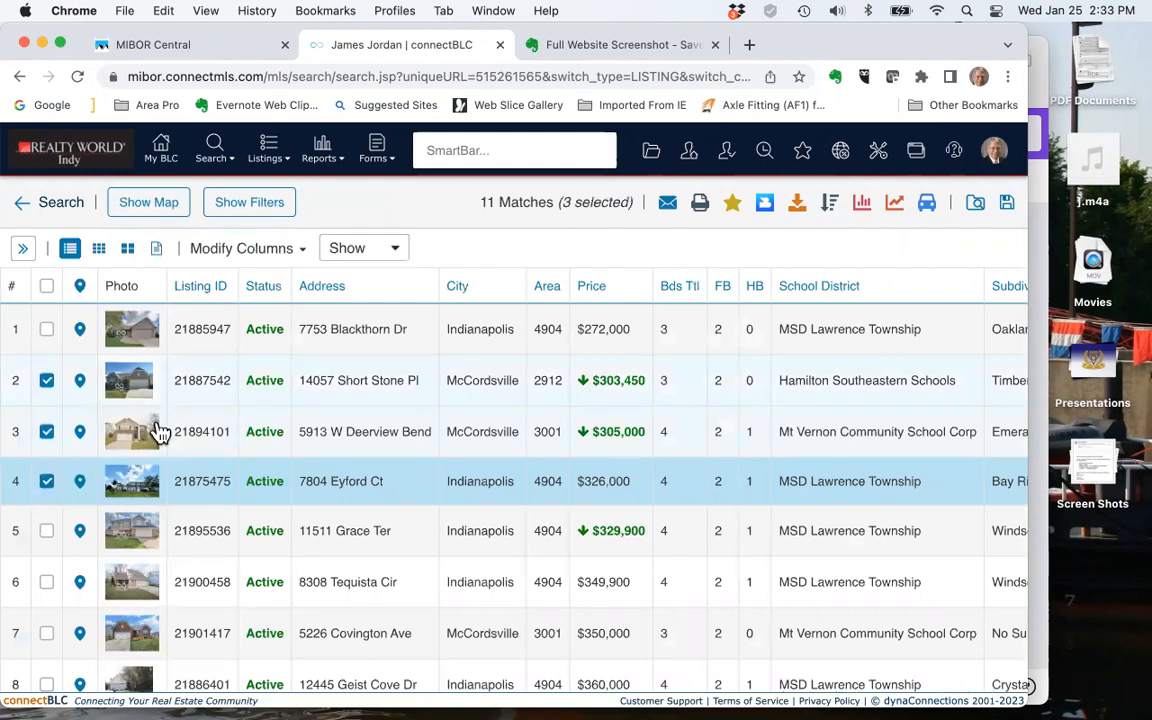